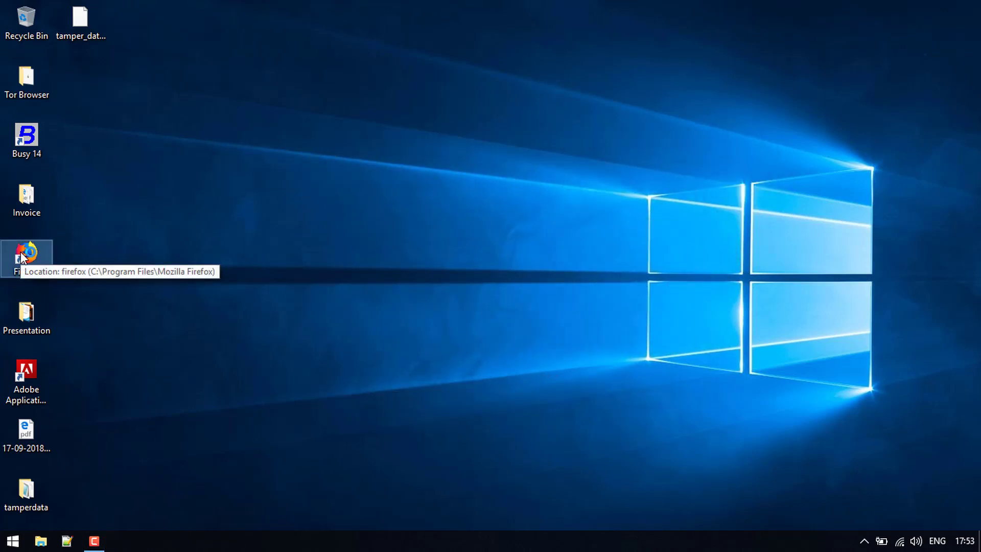
- Launch Firefox without making it the default browser and check its version details
double_click(21, 257)
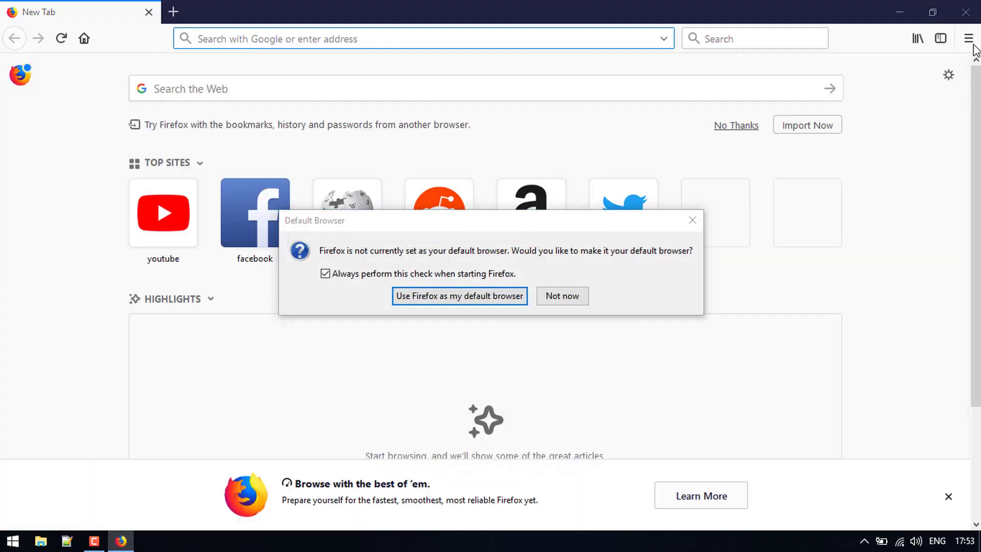
click(561, 295)
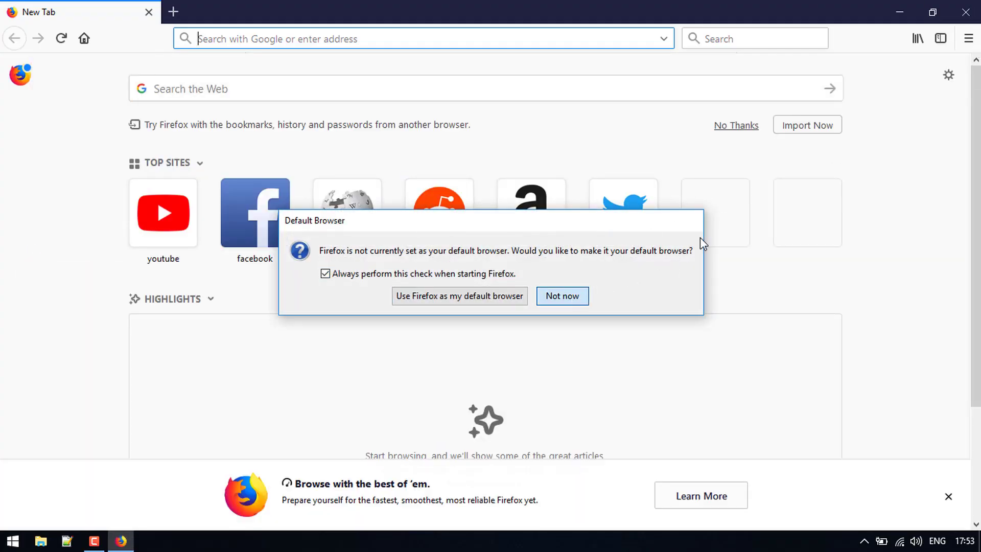
key(alt)
click(210, 5)
click(262, 142)
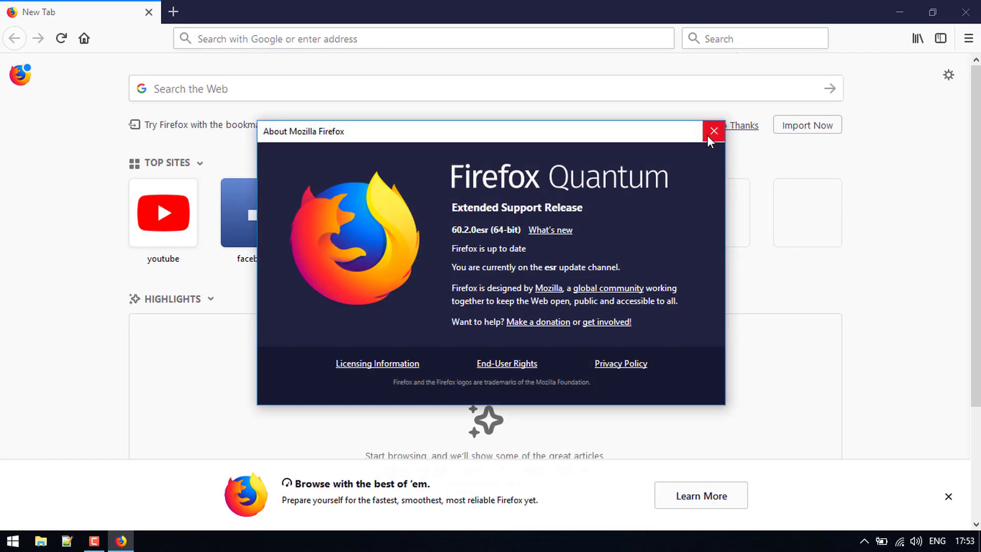
click(708, 136)
- Open the Firefox Add-ons Manager and go to the Add-ons website to find more add-ons
click(968, 38)
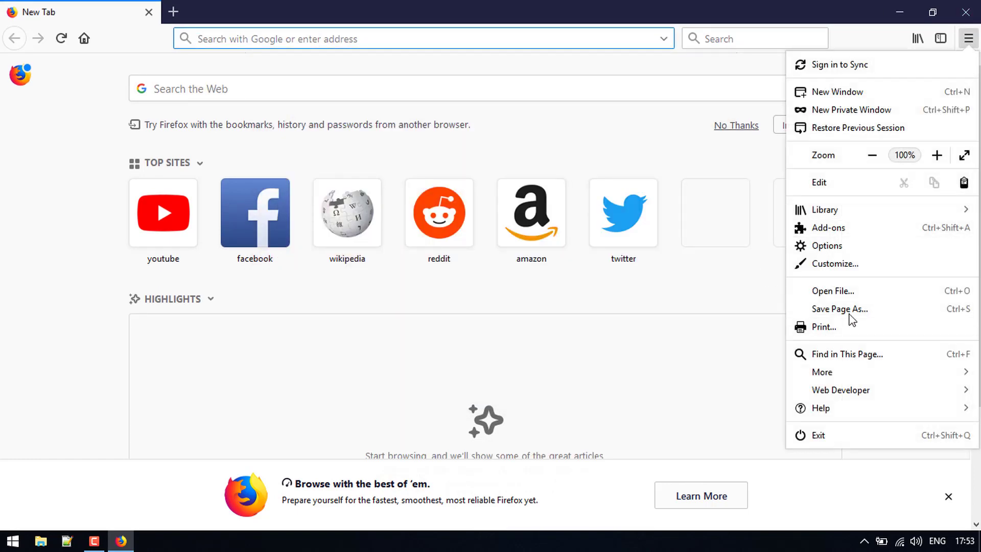
click(836, 376)
click(805, 67)
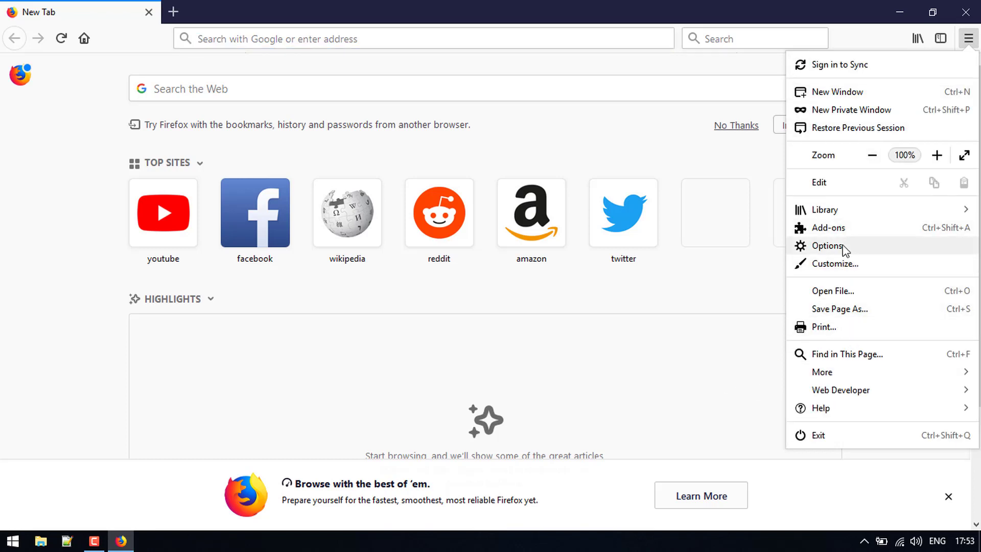
click(841, 230)
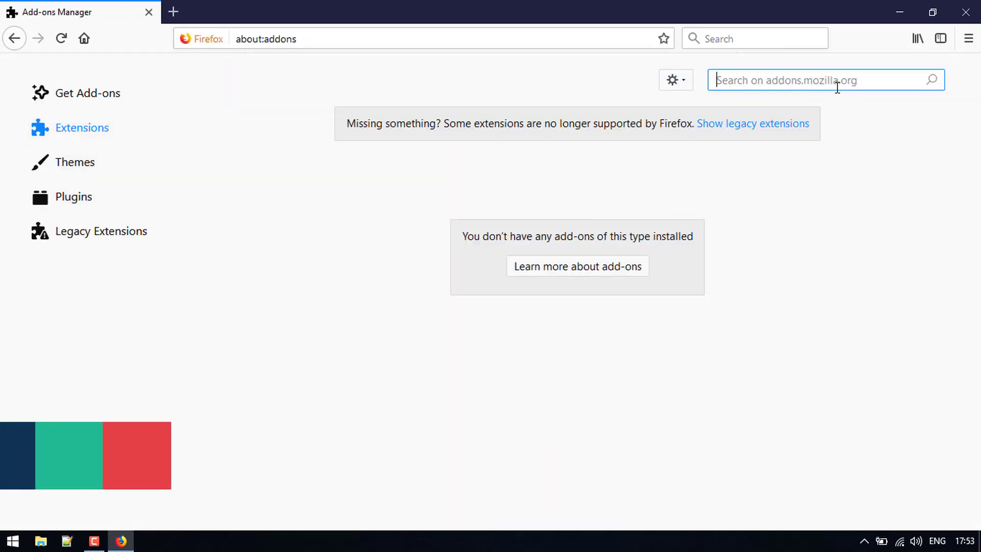
click(75, 94)
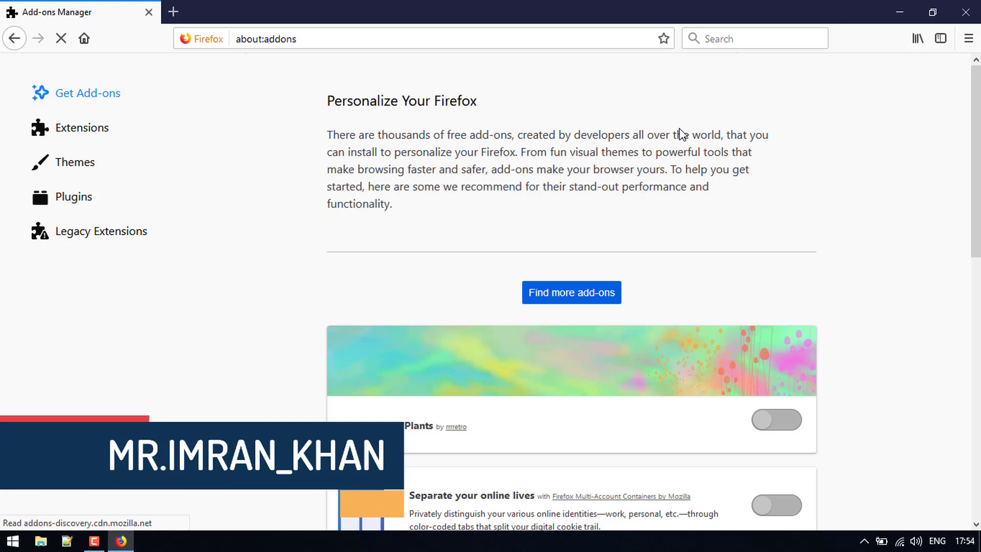
click(607, 299)
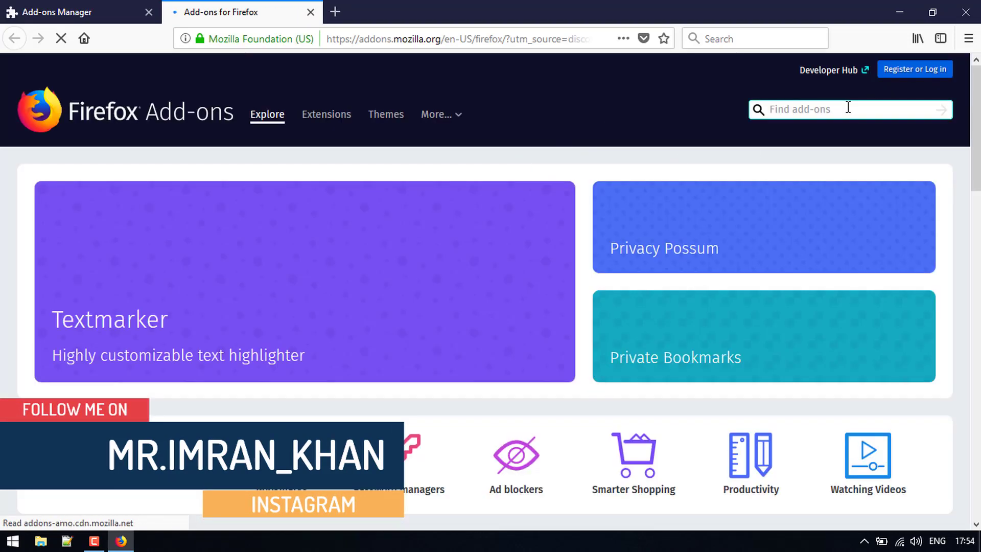
- Search the Firefox Add-ons site for "tamperdata"
click(848, 109)
text(tamp)
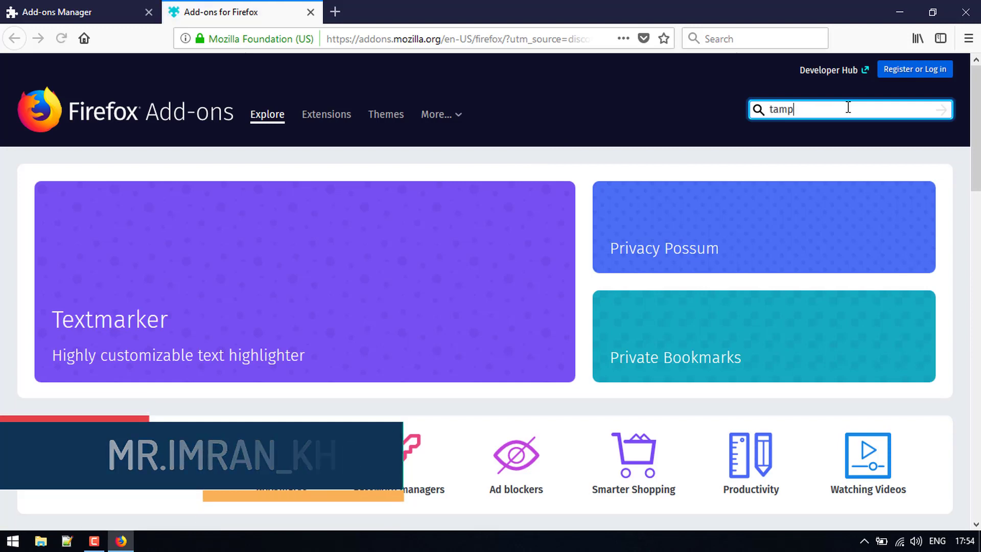
text(erdata)
key(Return)
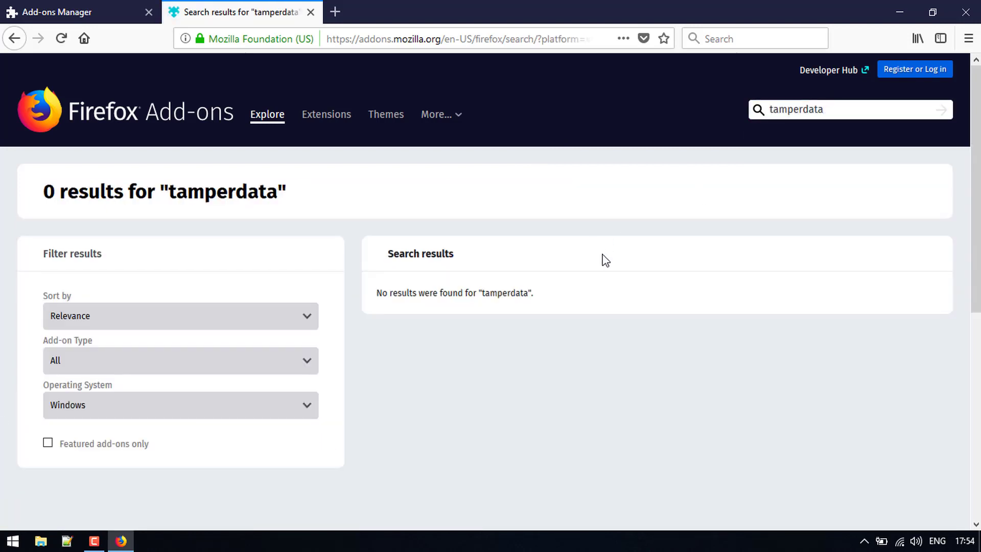
- Search the Firefox Add-ons site for "tamper data" as two words and look through the results
click(803, 111)
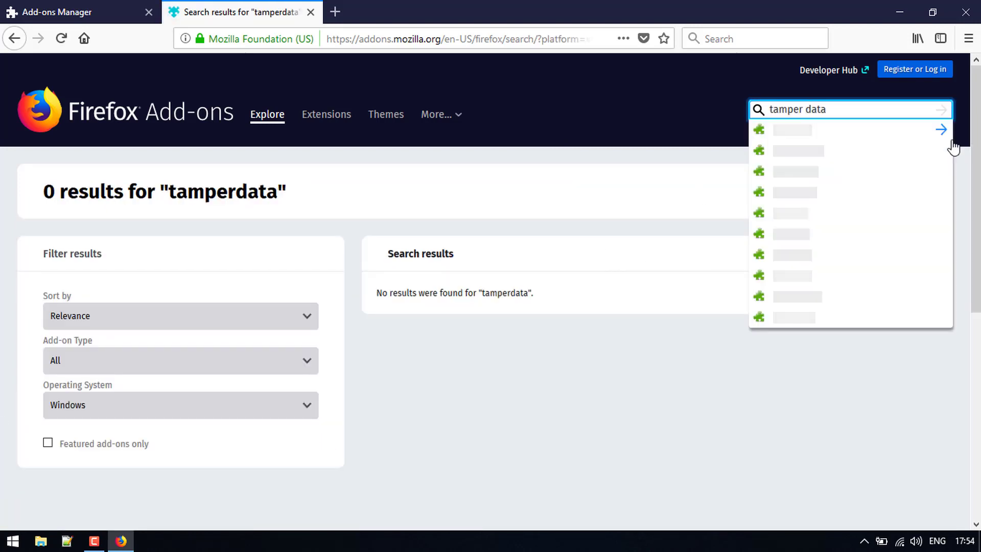
key(Return)
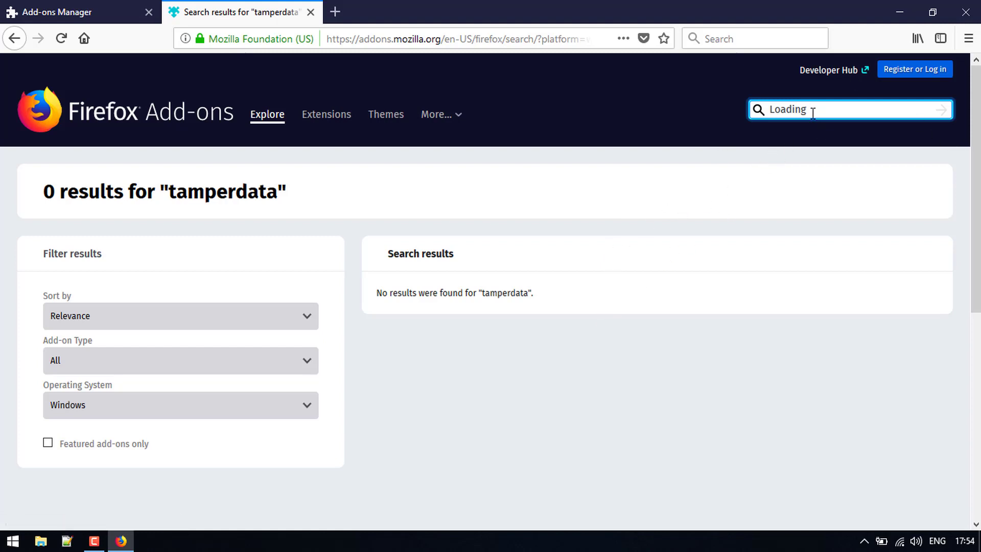
scroll(554, 267, down, 6)
scroll(340, 280, up, 6)
text(a)
key(ctrl+a)
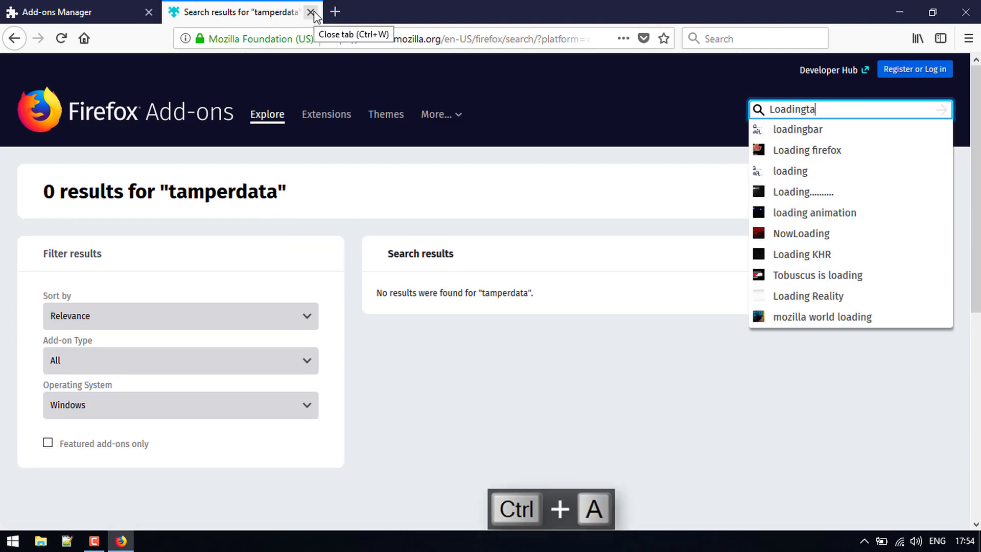
text(ta)
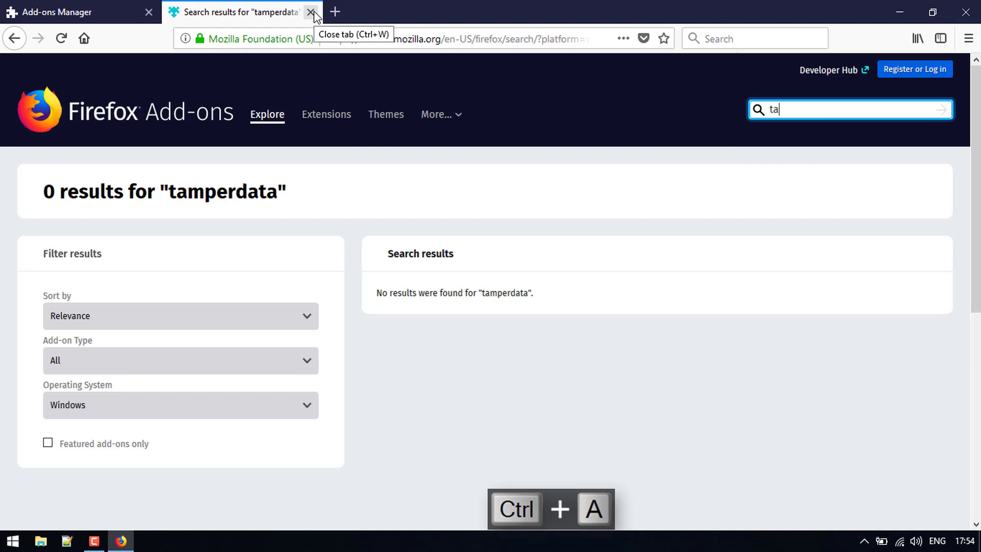
text(mper data)
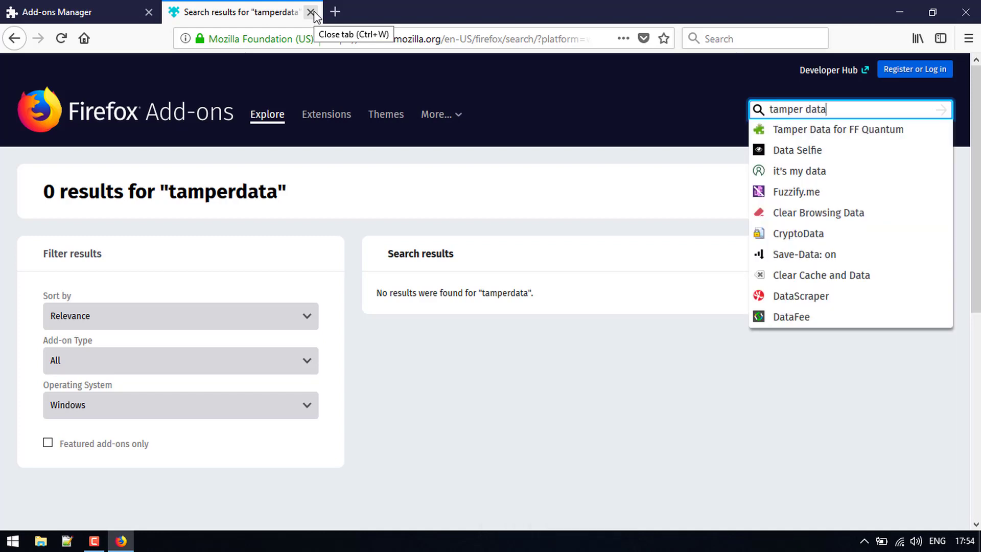
key(Return)
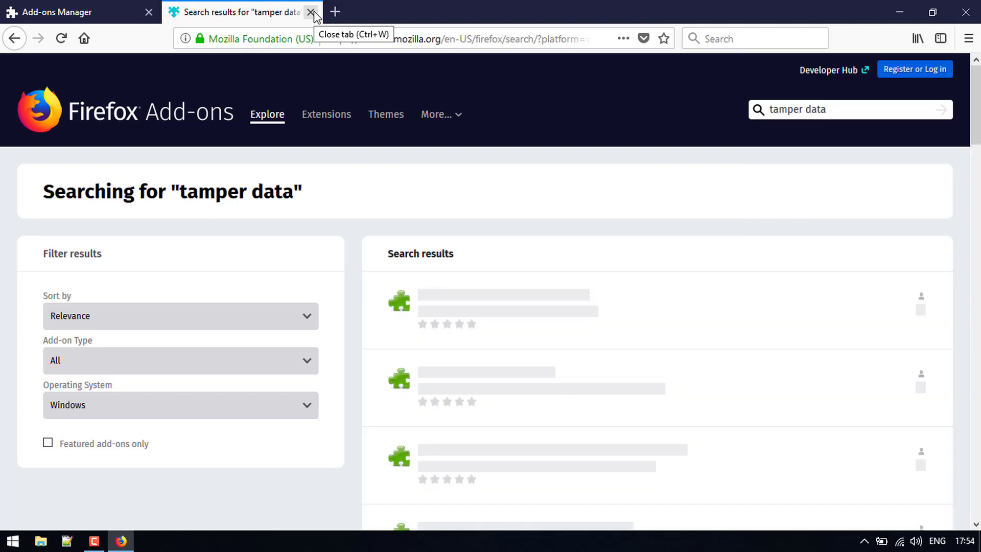
scroll(574, 304, down, 5)
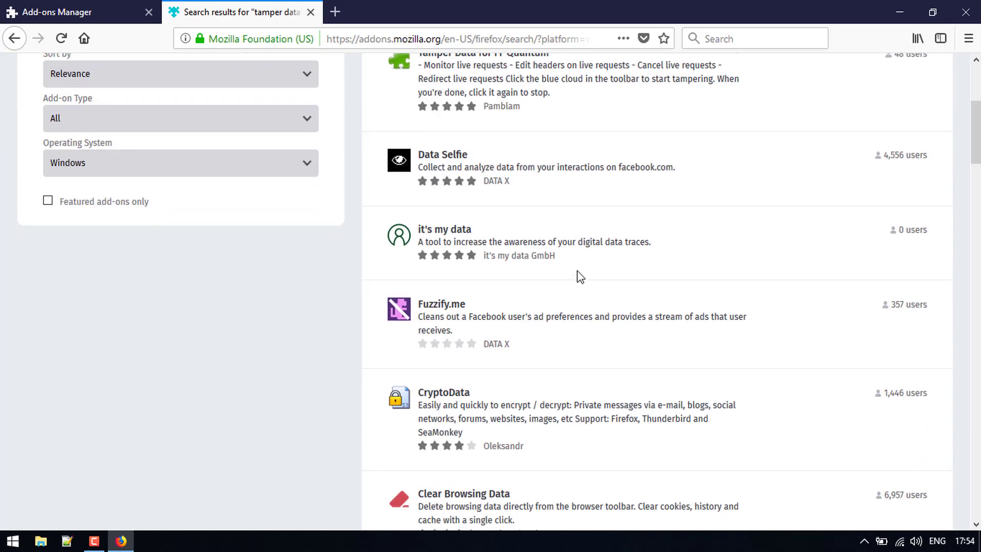
scroll(573, 258, up, 5)
- Remove the space from the search term and search the add-ons again for "tamperdata"
click(806, 110)
key(BackSpace)
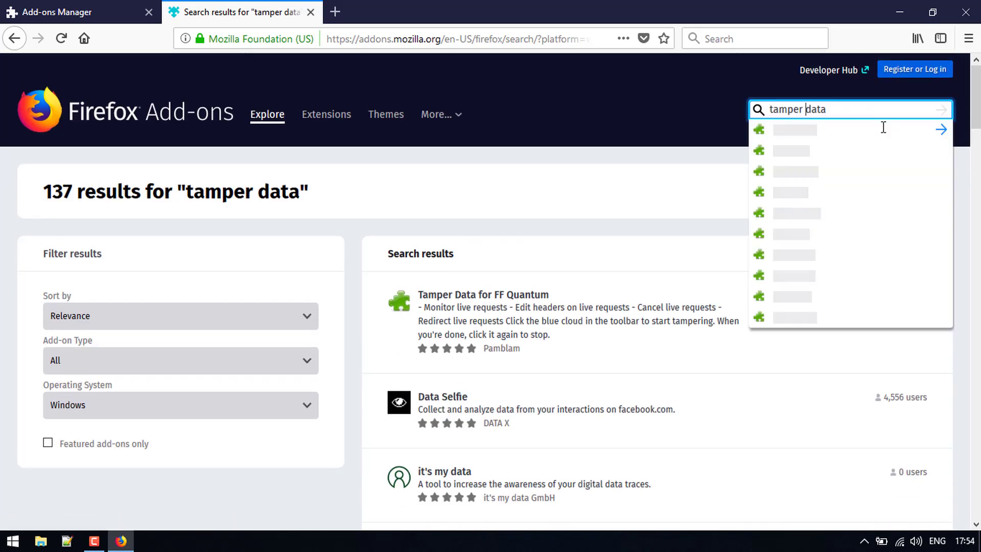
key(Return)
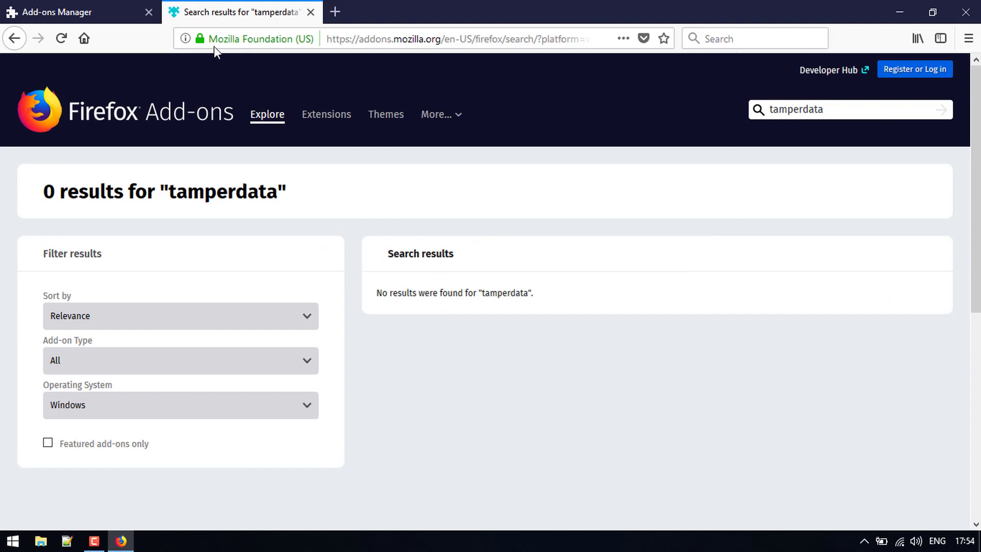
- Look up "tamper" in the address bar and open the suggested Tamper Data add-on page
click(344, 33)
text(ta)
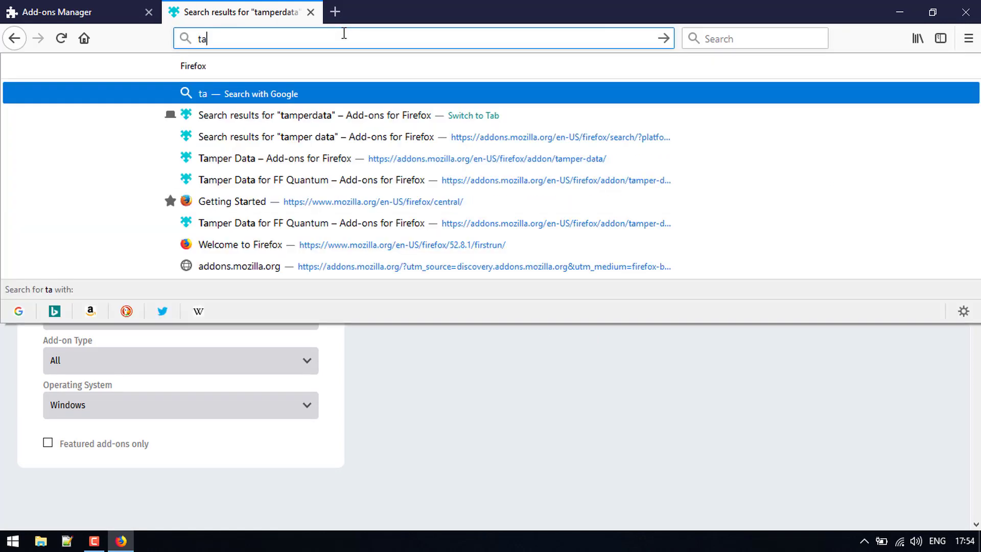
text(mper)
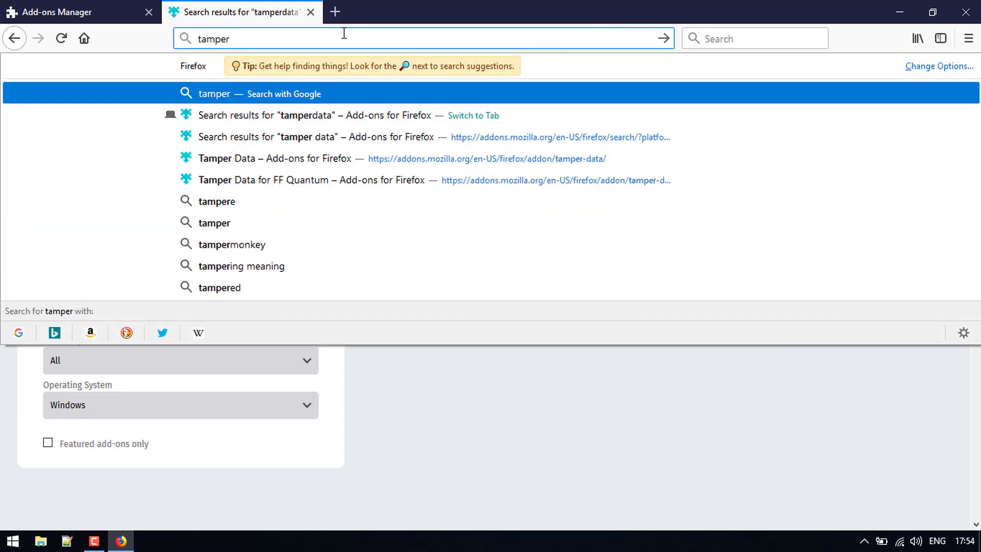
key(Down)
key(Down)
key(Down)
key(Return)
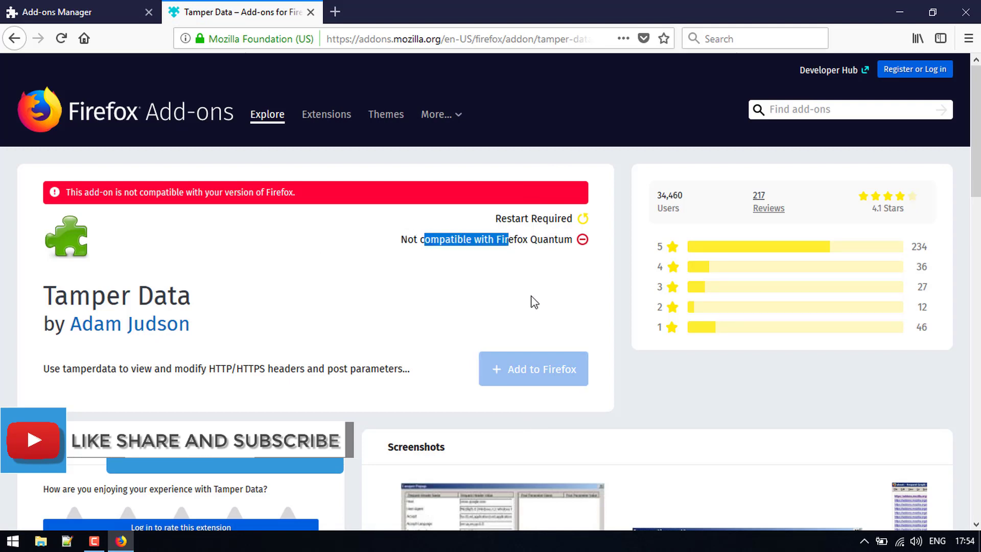
- Try to add the Tamper Data add-on to Firefox and check the compatibility notice on its page
double_click(545, 388)
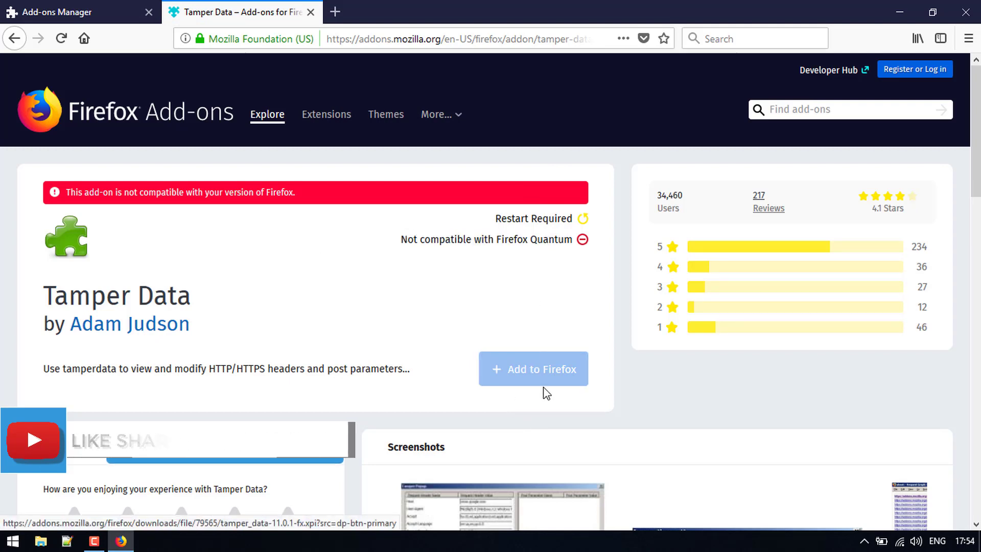
click(520, 374)
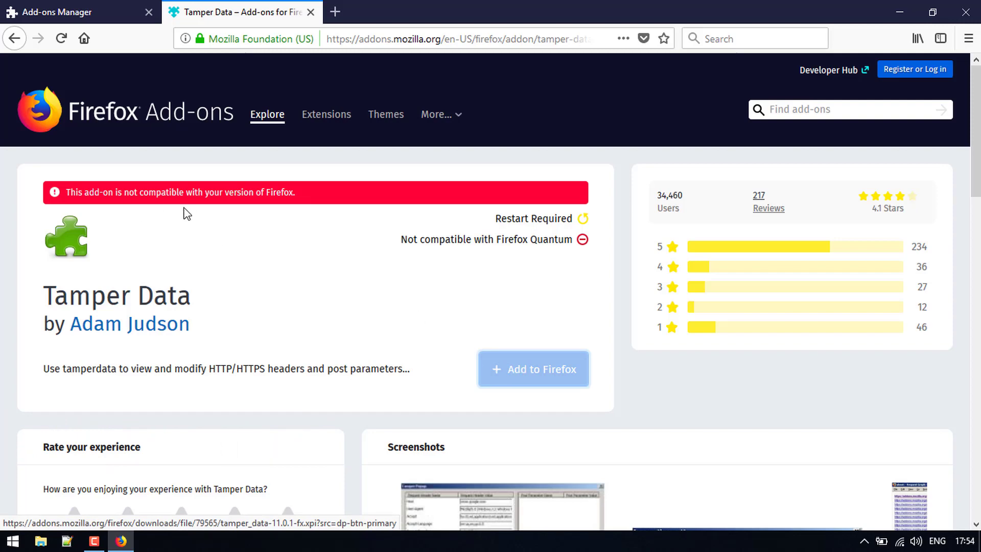
drag(108, 192, 238, 194)
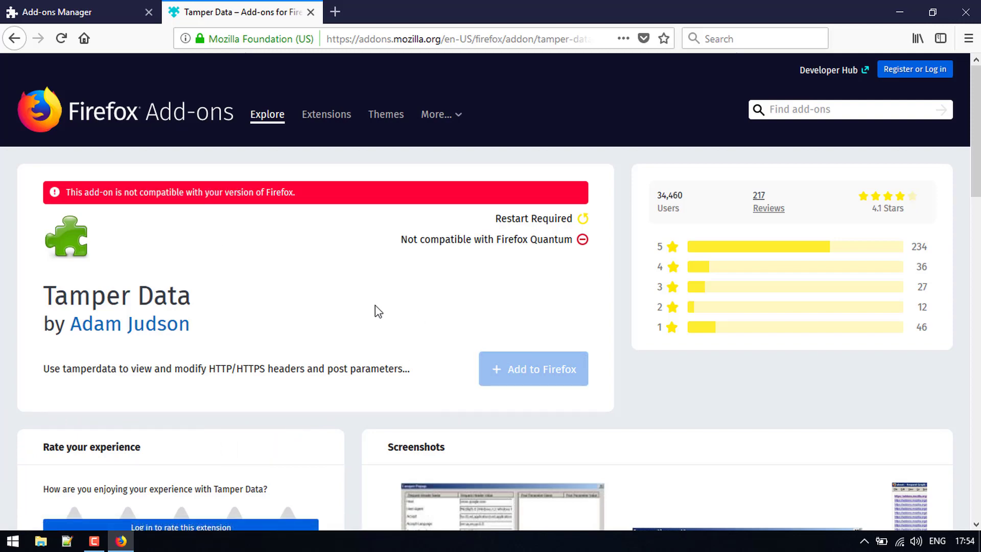
scroll(374, 305, down, 5)
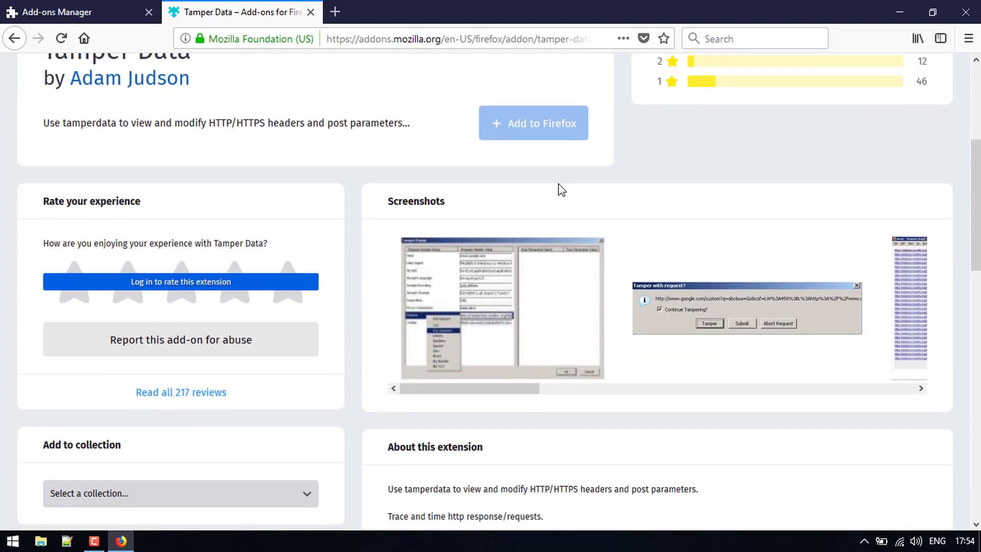
right_click(536, 129)
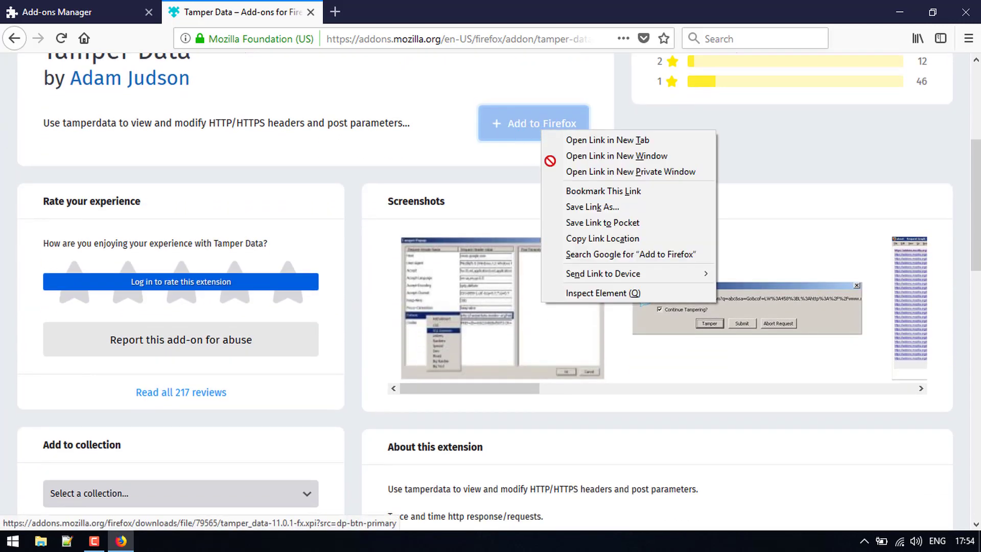
click(584, 207)
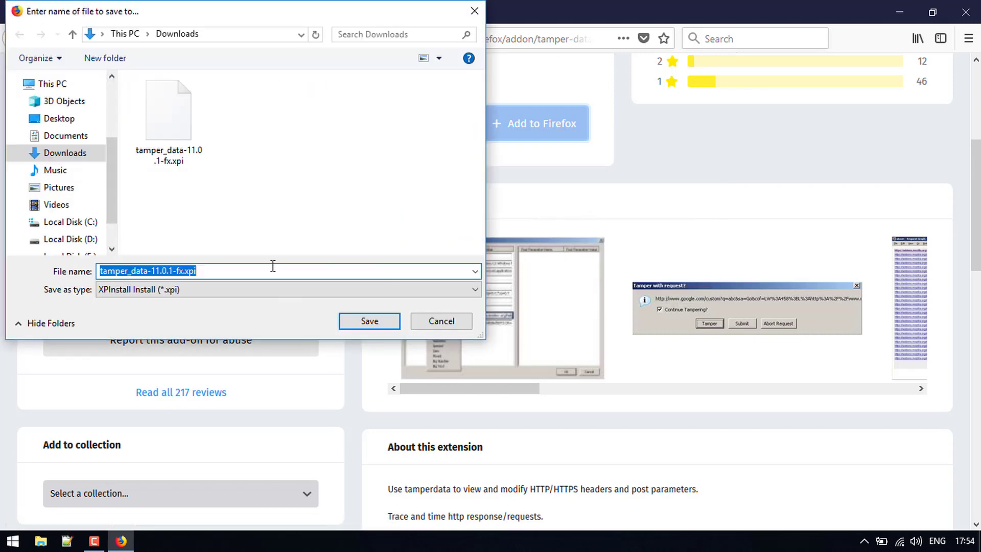
click(440, 322)
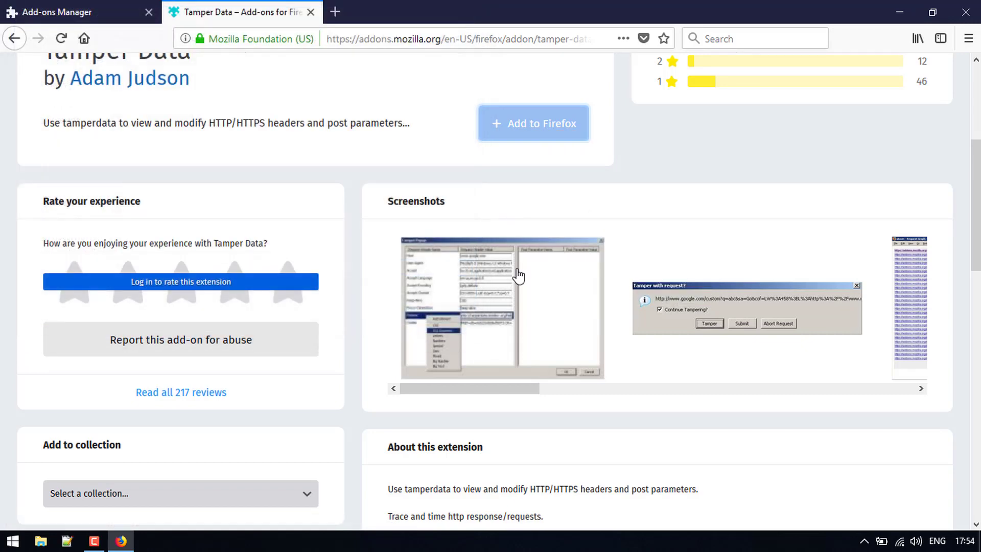
- Minimize the browser and permanently delete the tamper_data file and the tamperdata folder from the desktop
click(900, 11)
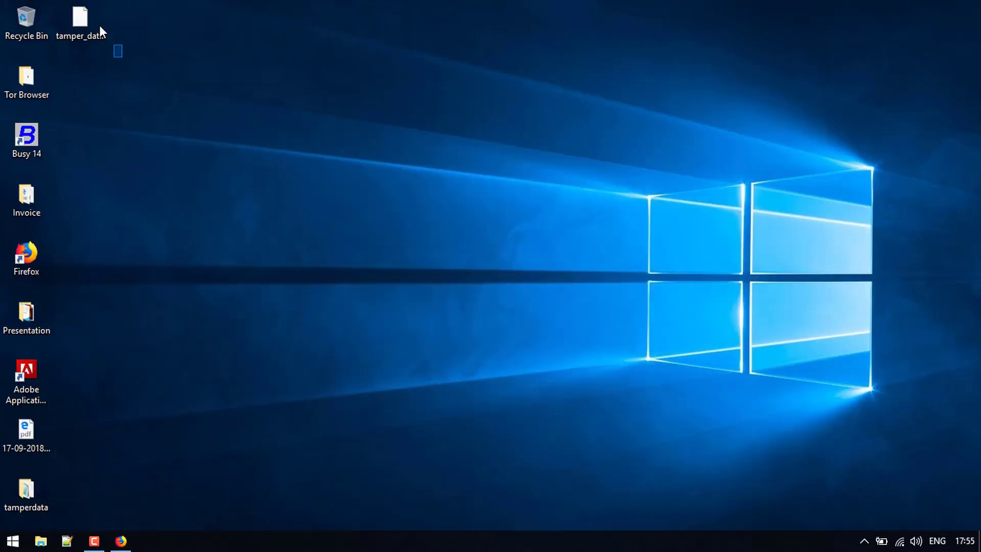
drag(101, 30, 72, 4)
key(shift+Delete)
key(Return)
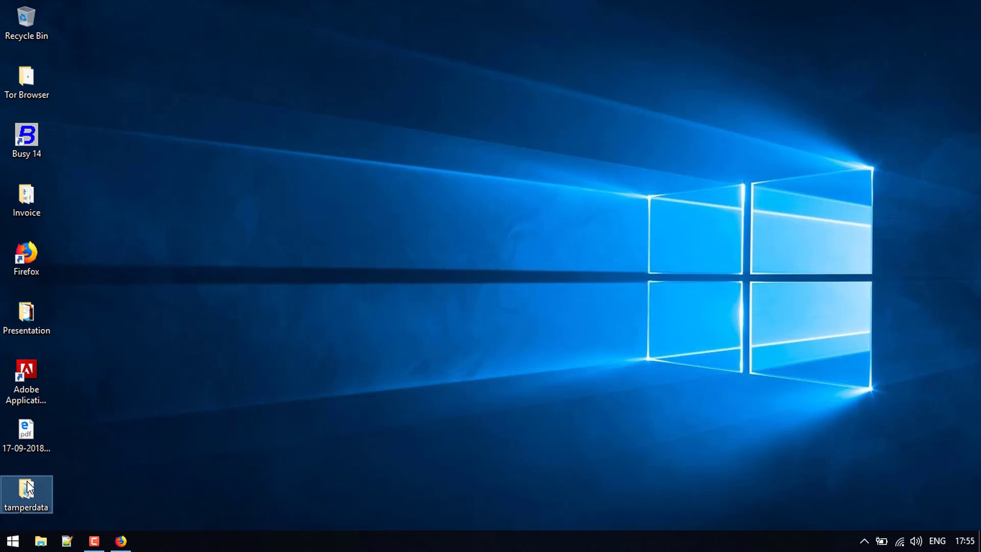
key(shift+Delete)
key(Return)
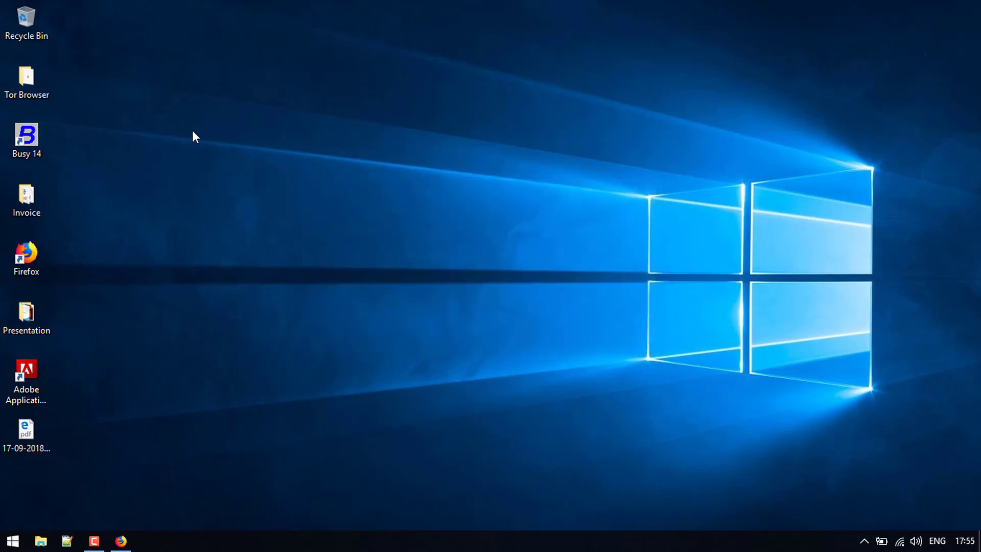
- Create a new desktop folder named "Mozilla Firefox" and open it
key(ctrl+shift+n)
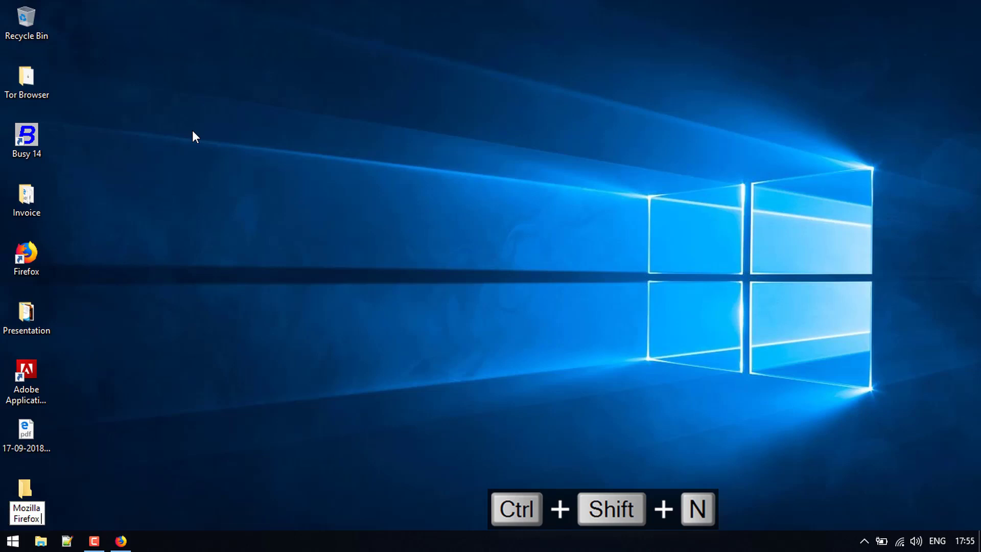
text(Mozilla Firefox)
key(Return)
key(Return)
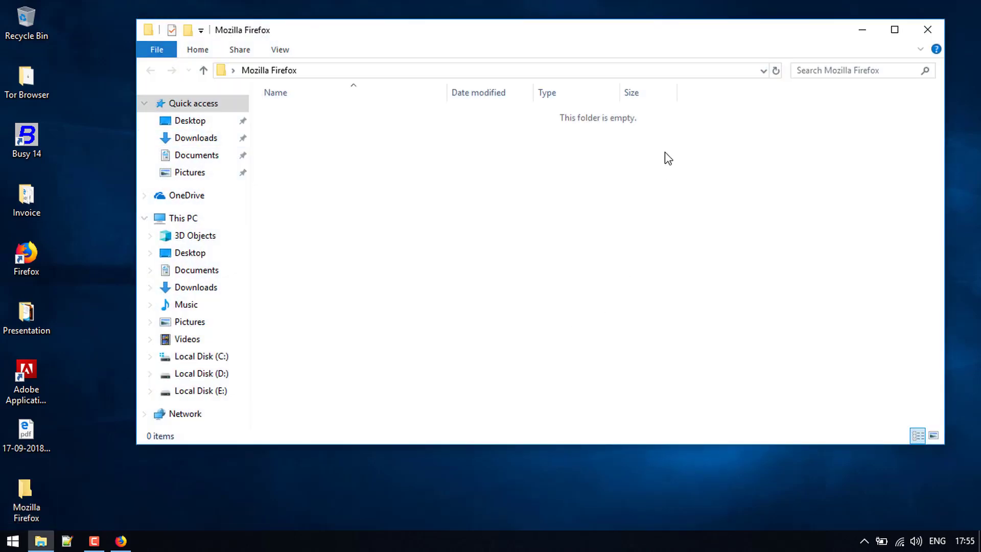
- Create the subfolders "Firefox" and "Tamperdata" inside the Mozilla Firefox folder and open Tamperdata
key(ctrl+shift+n)
text(Firefox)
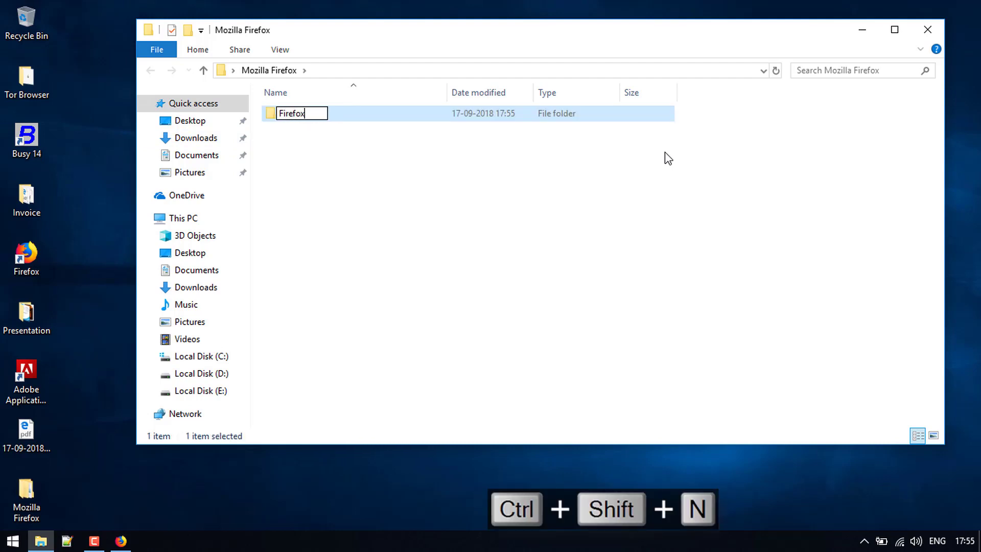
key(ctrl+shift+n)
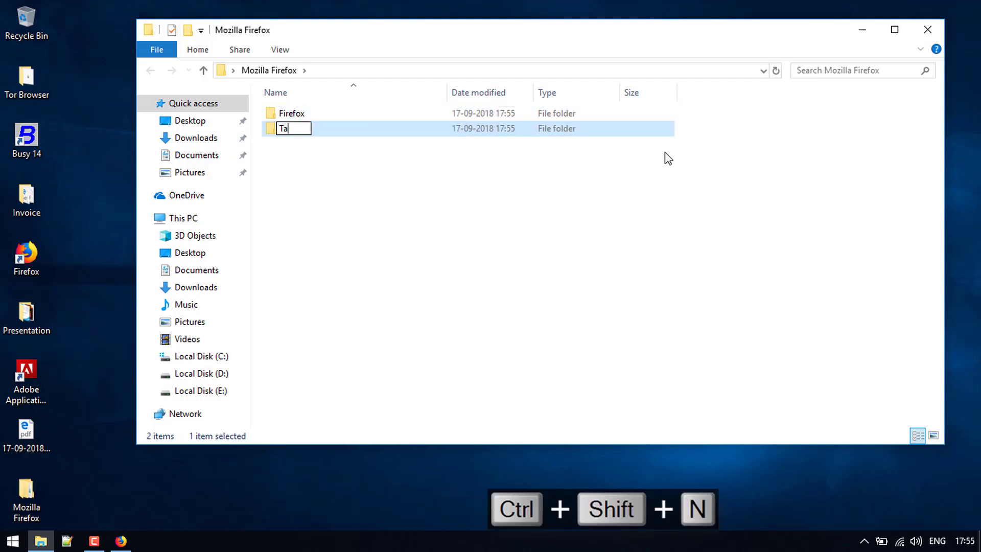
key(Return)
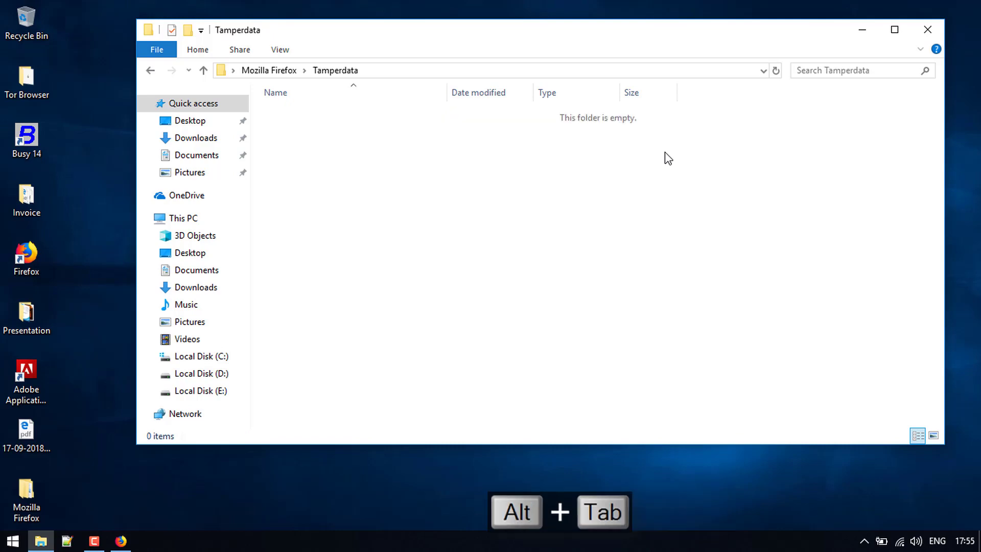
- Switch to Firefox and save the Tamper Data add-on file as tamper_data-11.0.1-fx.xpi in the desktop's Mozilla Firefox\Tamperdata folder
key(alt+Tab)
right_click(543, 158)
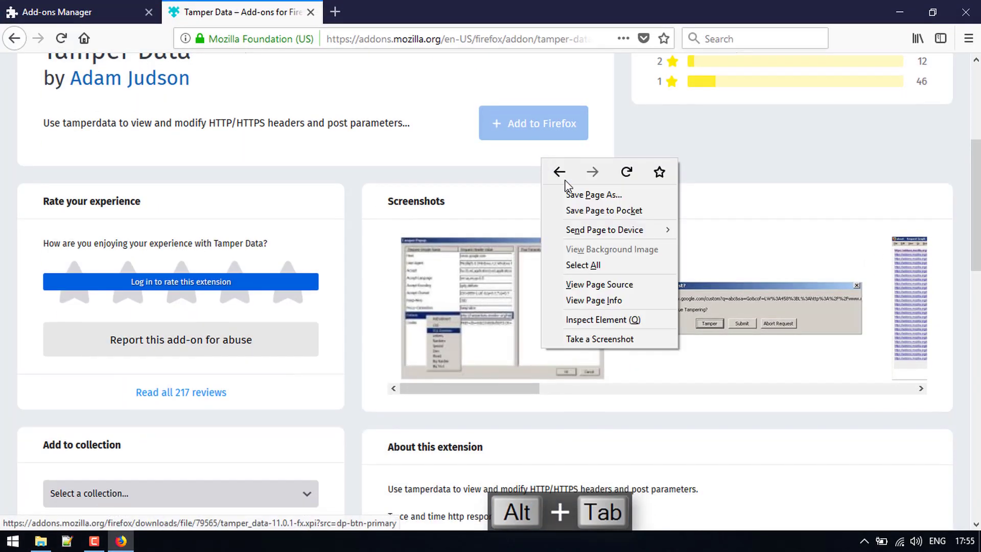
right_click(539, 125)
click(597, 210)
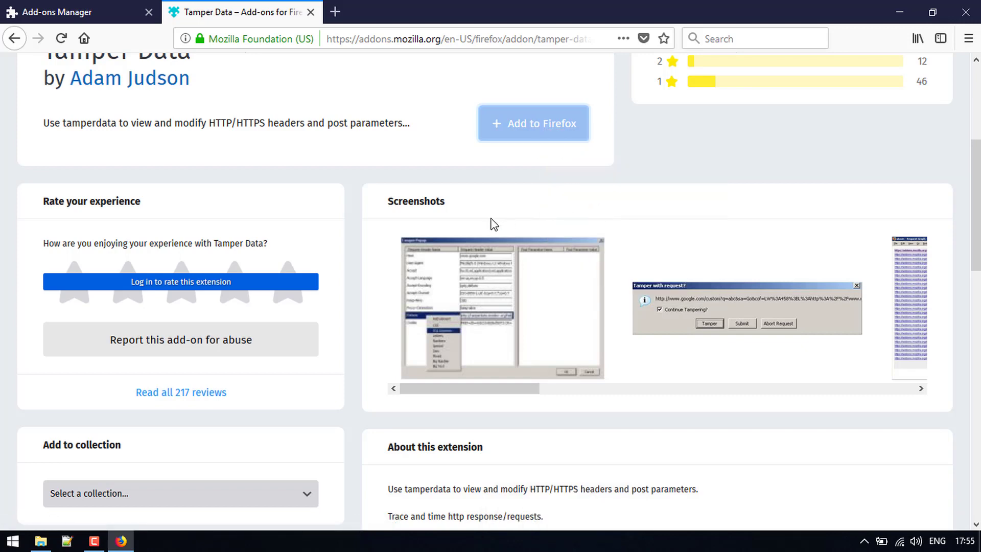
click(60, 119)
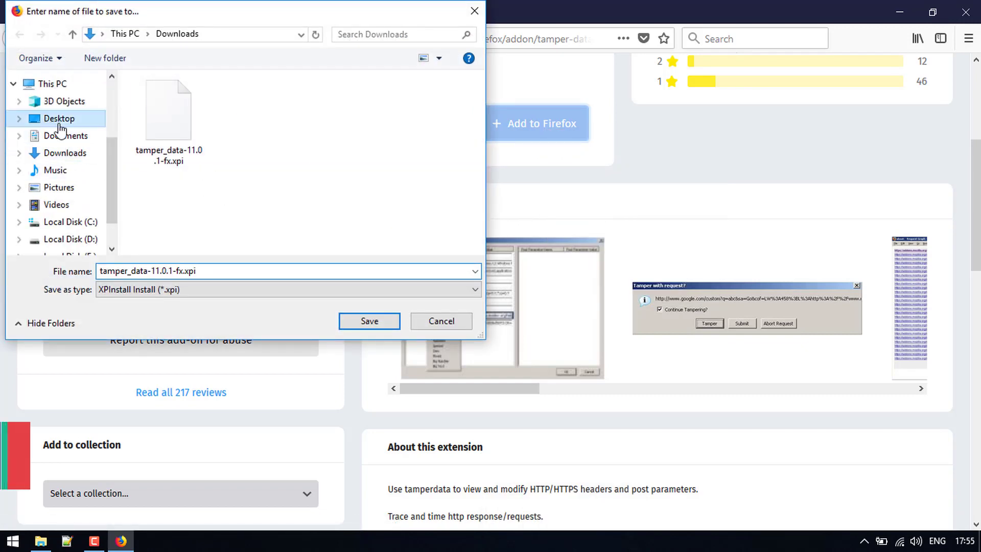
double_click(273, 128)
double_click(171, 115)
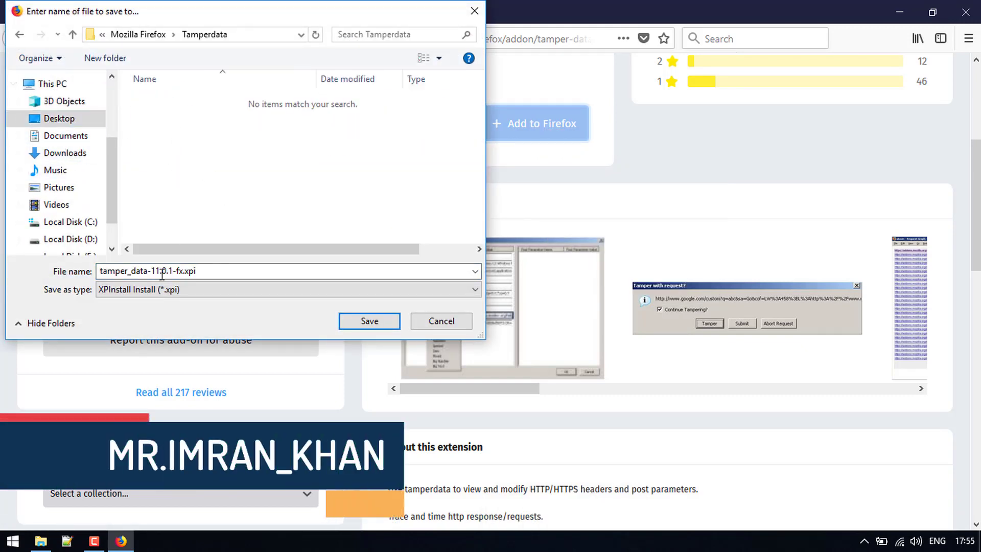
click(352, 322)
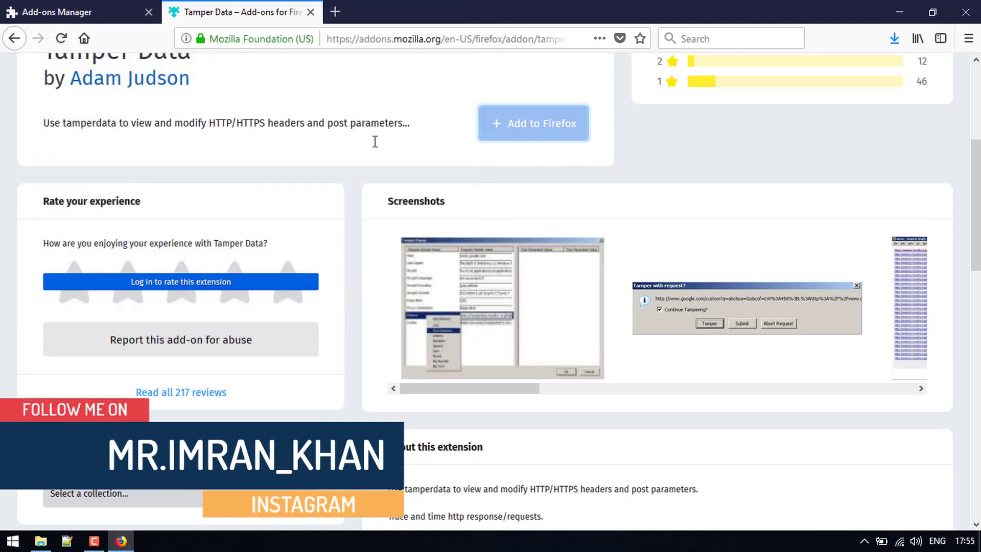
- Close the Tamper Data page and the browser, and open Windows' Programs and Features
click(310, 12)
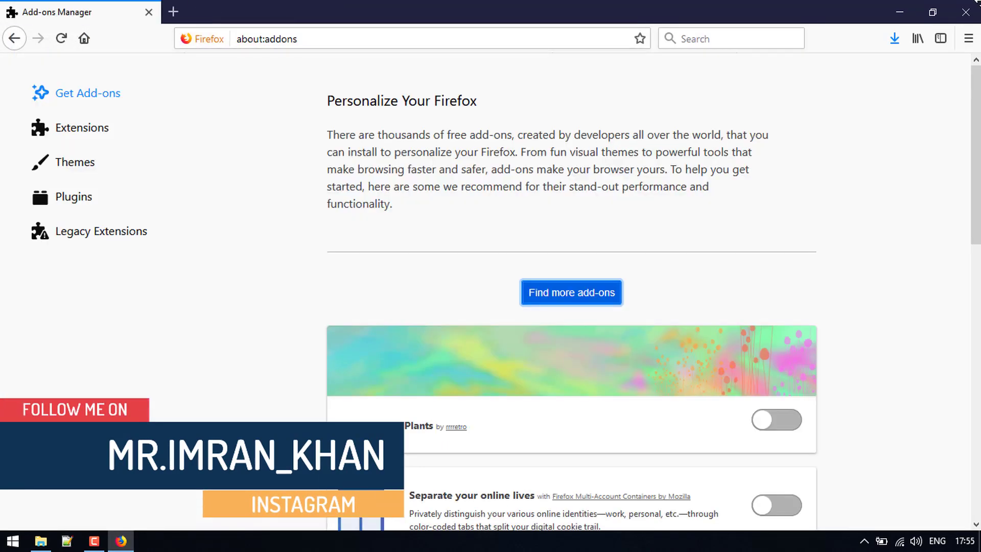
click(973, 5)
key(super+r)
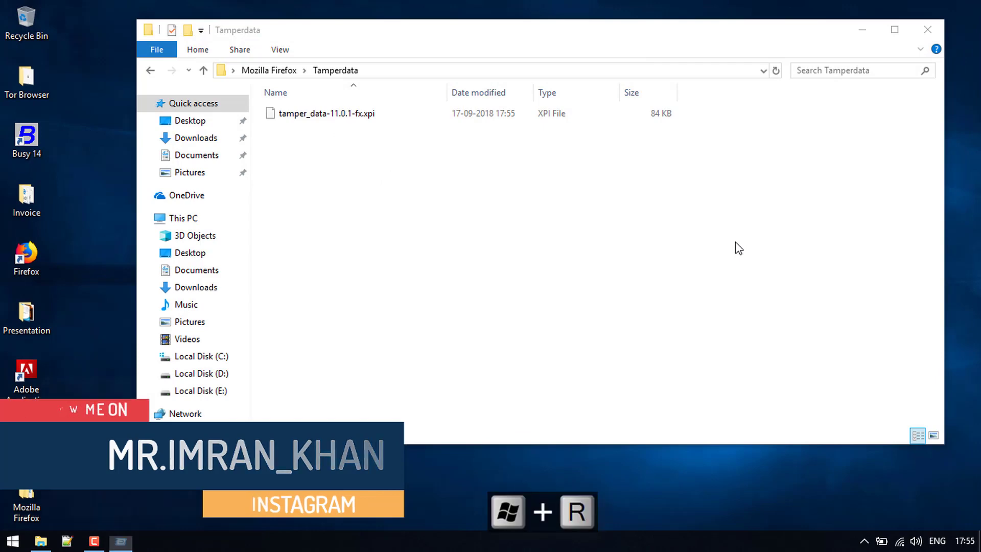
text(app)
key(Down)
key(Down)
key(Return)
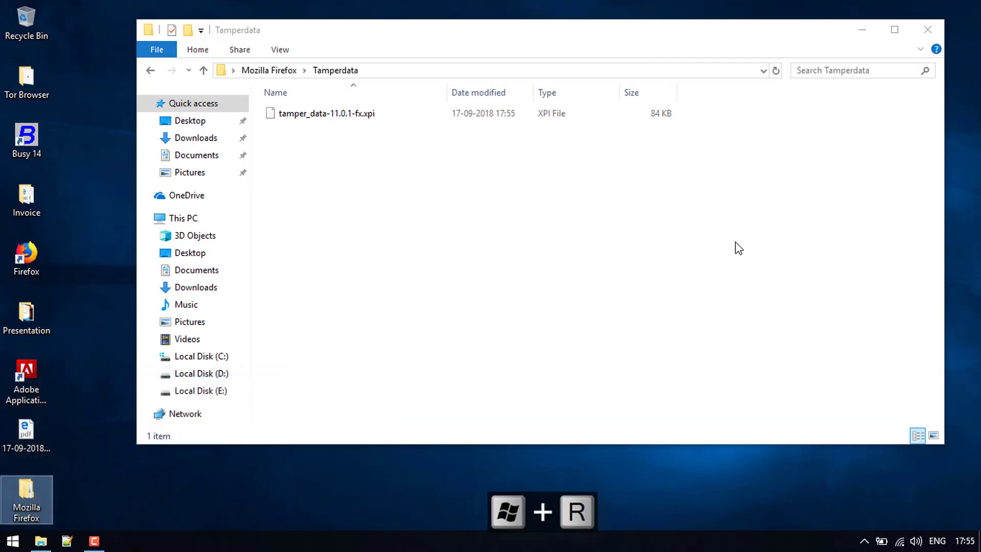
- Uninstall Mozilla Firefox 60.2.0 ESR (x64 en-US), finish the wizard and close Programs and Features
click(425, 328)
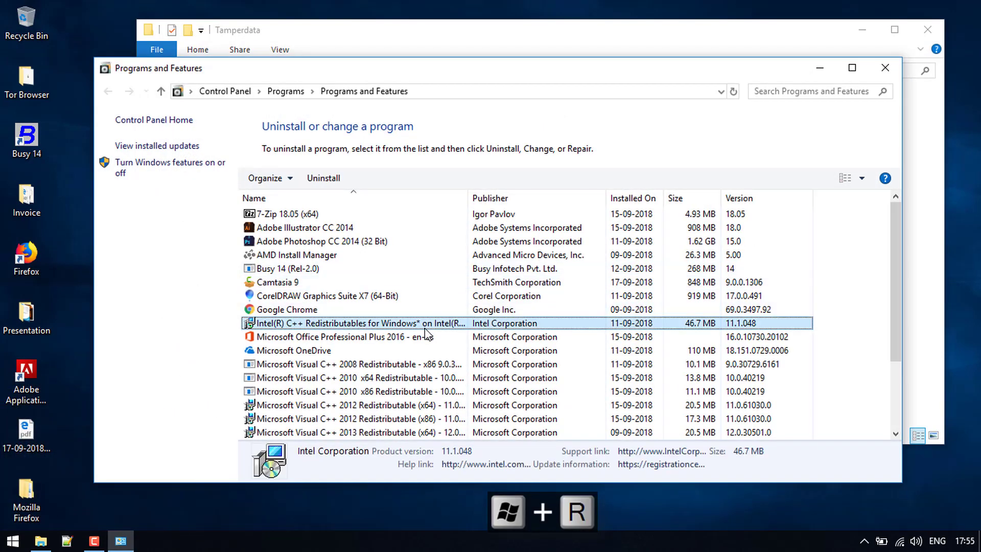
key(Down)
key(Down)
key(Down)
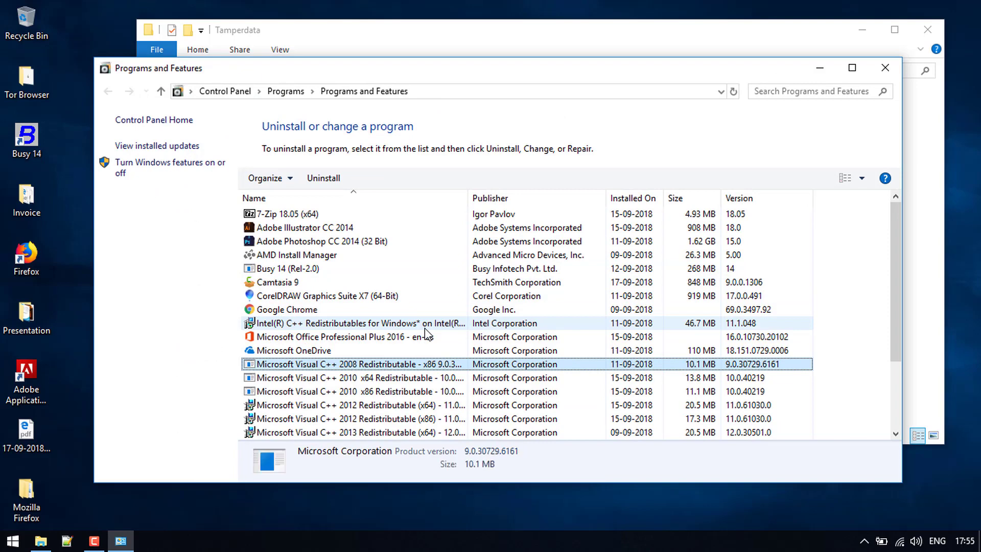
key(m)
key(Down)
key(m)
key(o)
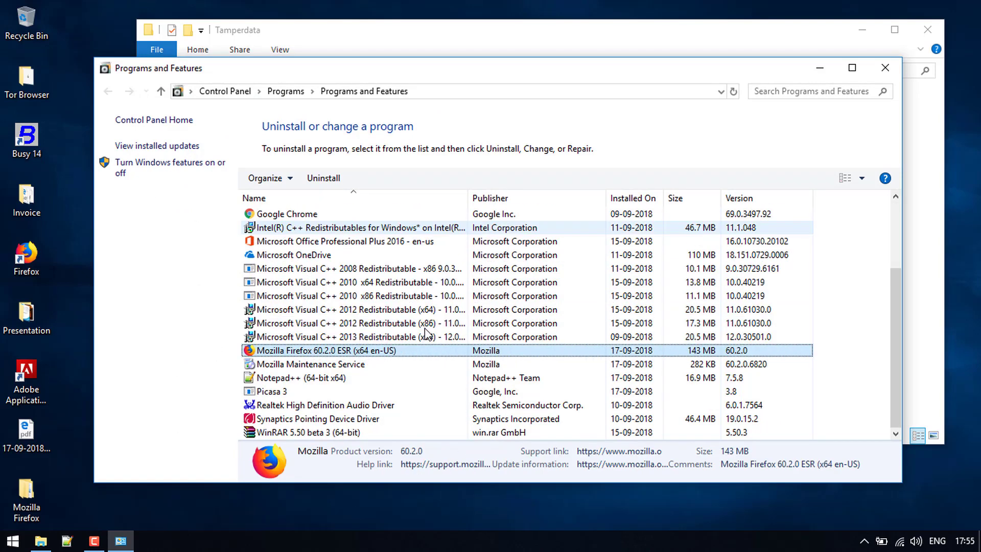
key(Return)
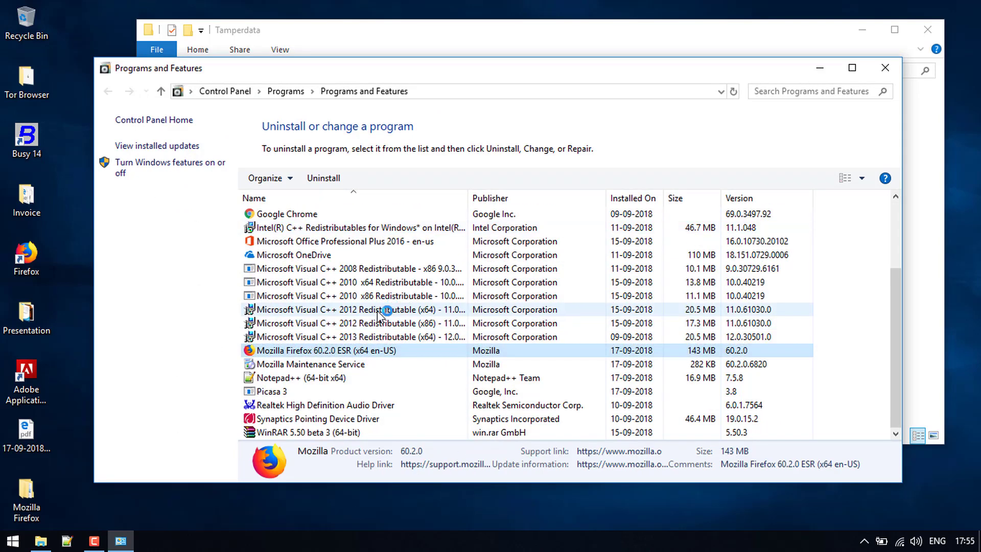
click(582, 386)
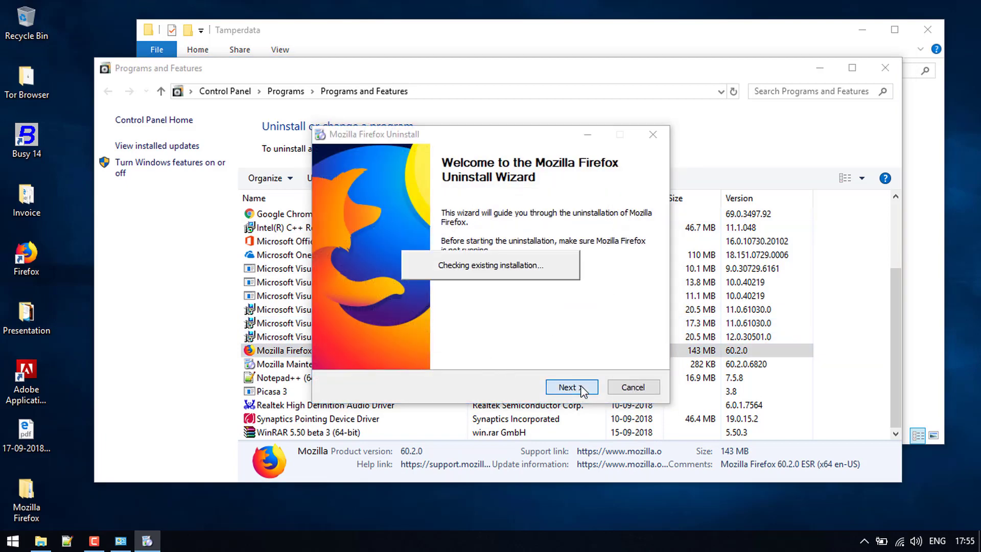
click(573, 387)
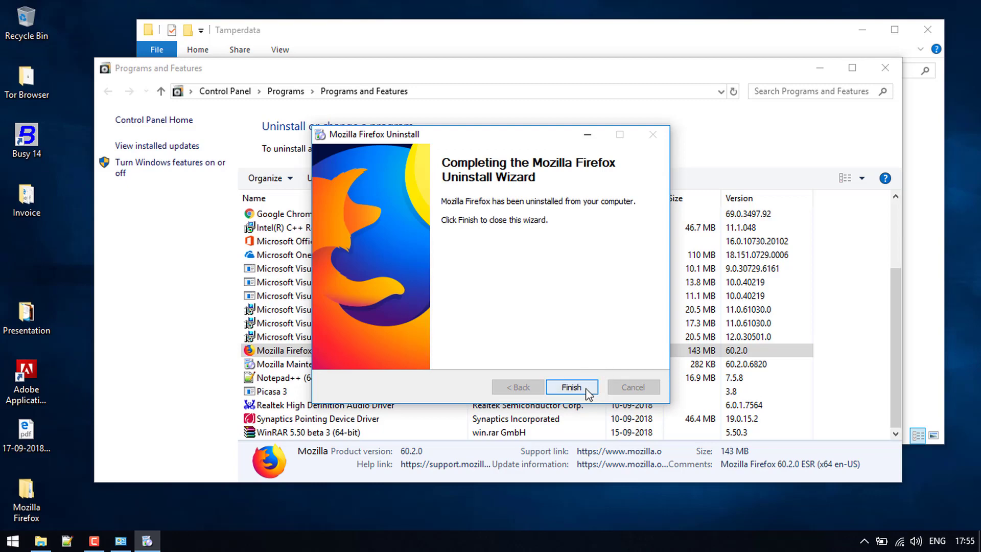
click(571, 386)
click(884, 69)
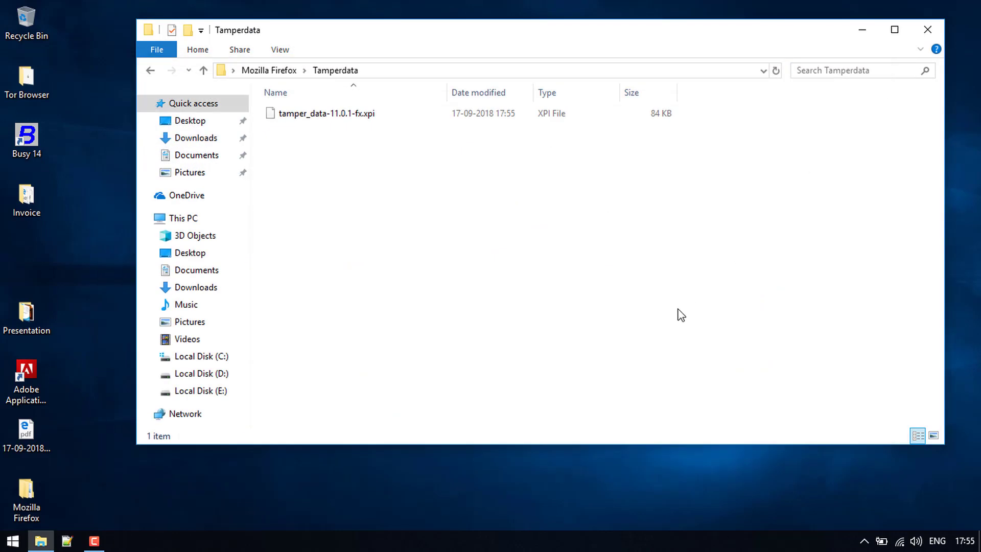
- Open the AppData folder and permanently delete the Mozilla folder inside Local
key(super+r)
text(appdata)
key(Return)
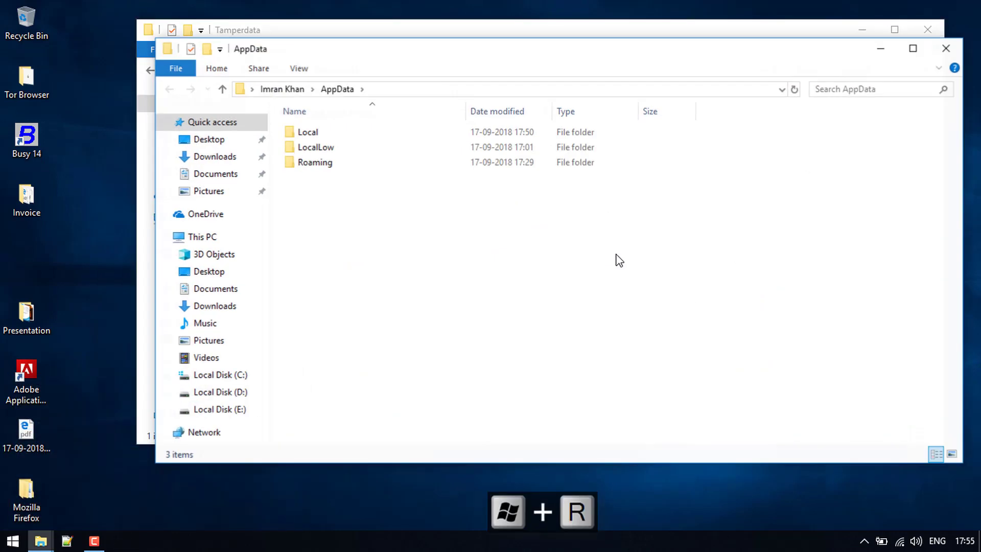
double_click(334, 132)
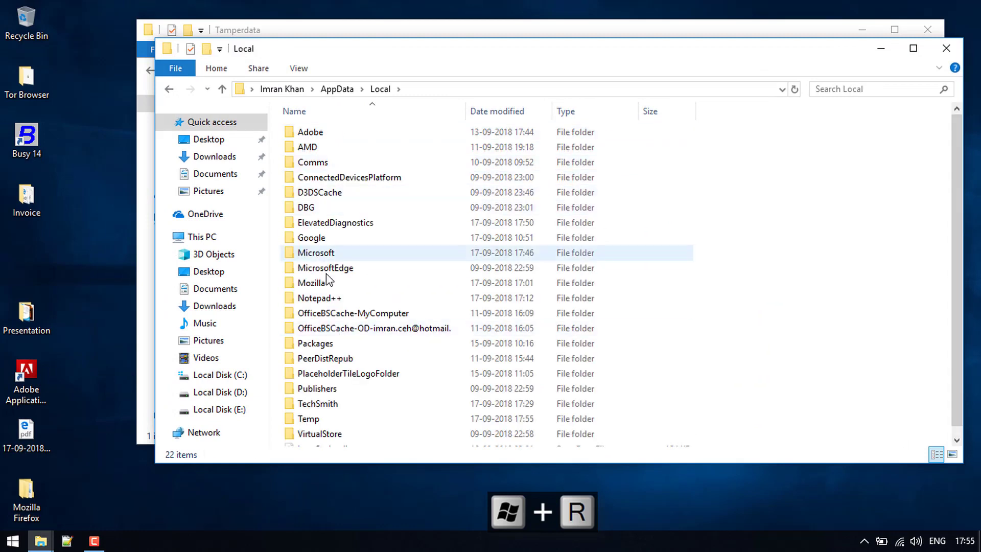
key(shift+Delete)
key(Return)
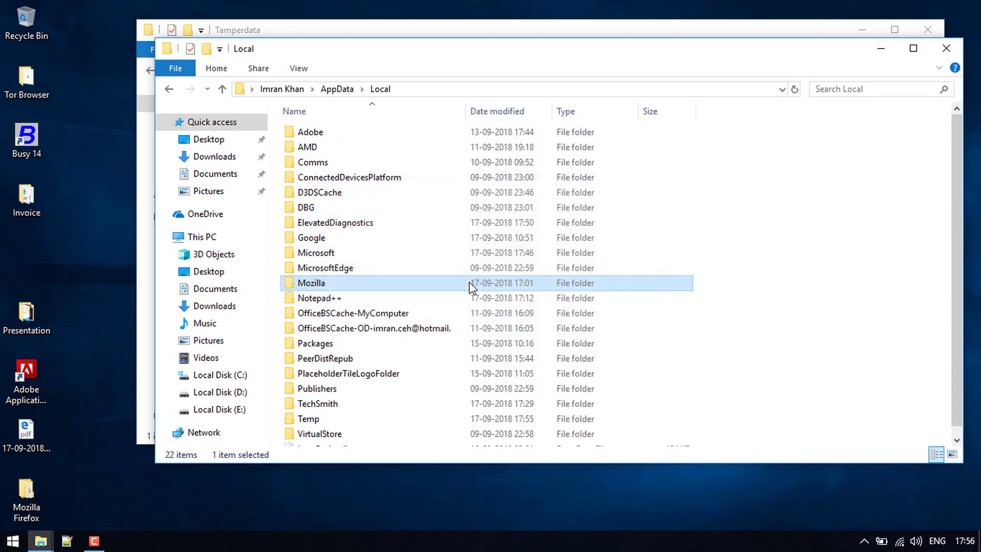
- Go to AppData's LocalLow folder and permanently delete its Mozilla folder
key(BackSpace)
key(Down)
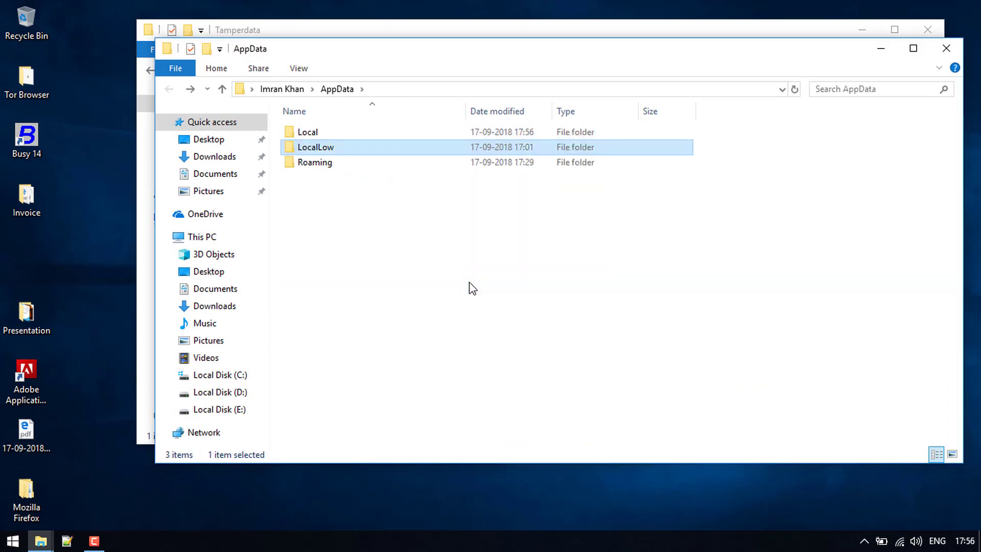
key(Return)
key(Down)
key(Down)
key(shift+Delete)
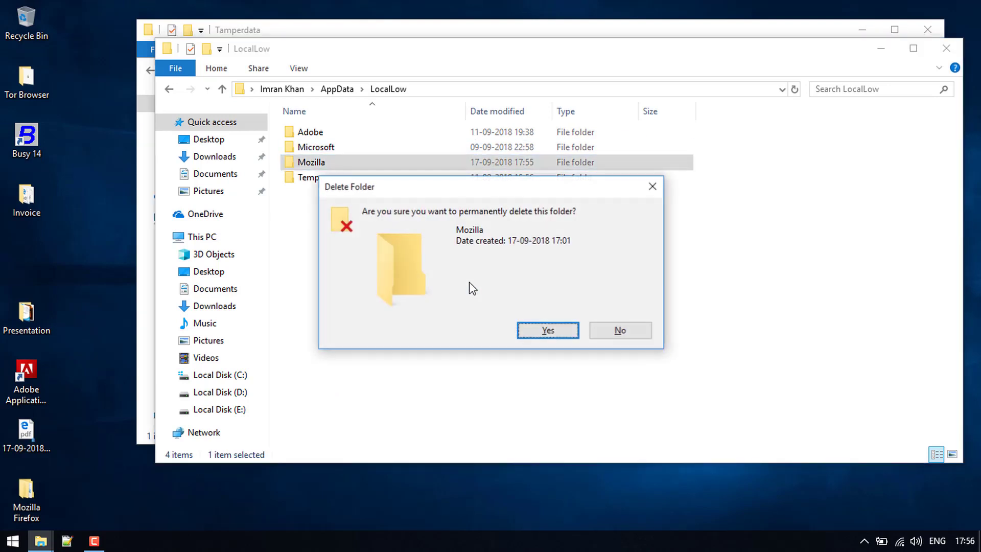
key(Return)
- Go to AppData's Roaming folder and permanently delete its Mozilla folder
key(BackSpace)
key(Up)
key(Down)
key(Down)
key(Return)
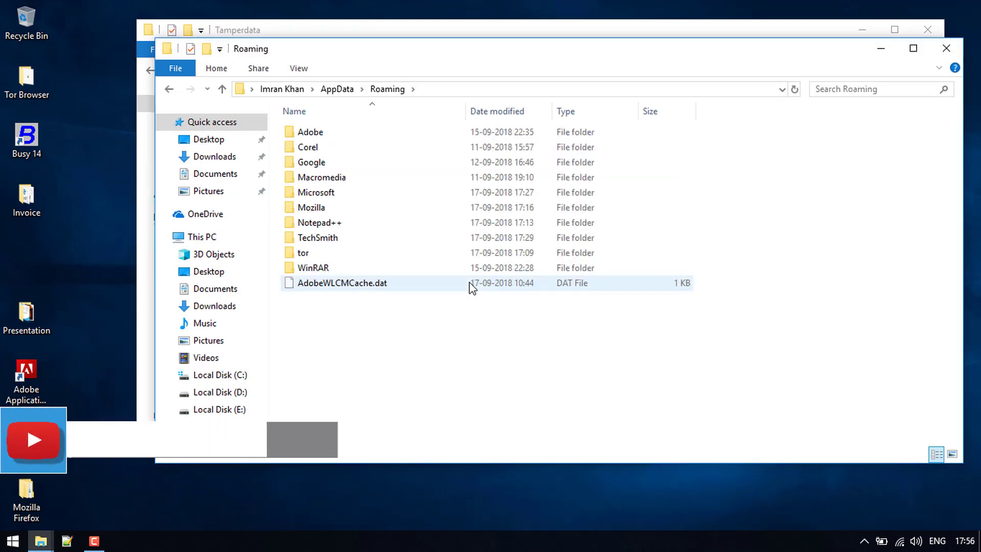
key(Down)
key(Down)
key(Down)
key(Down)
key(Down)
key(shift+Delete)
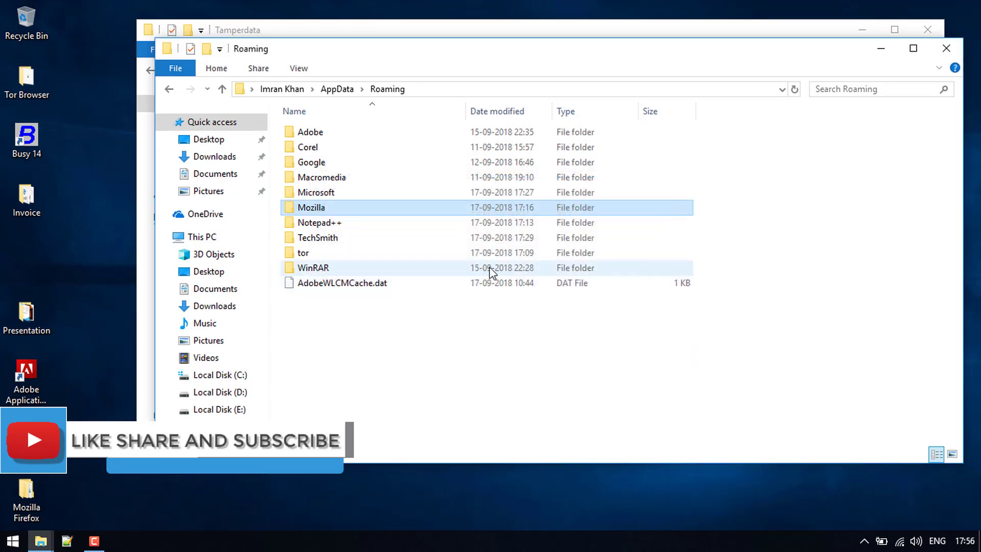
- Try to delete the Mozilla entry in Roaming again, refresh the folder and close its window
right_click(328, 212)
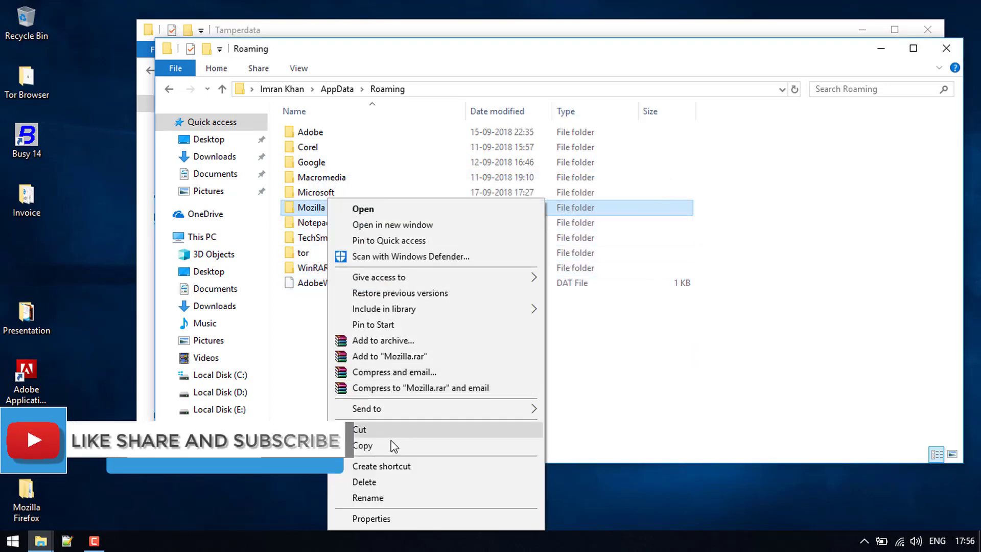
click(394, 480)
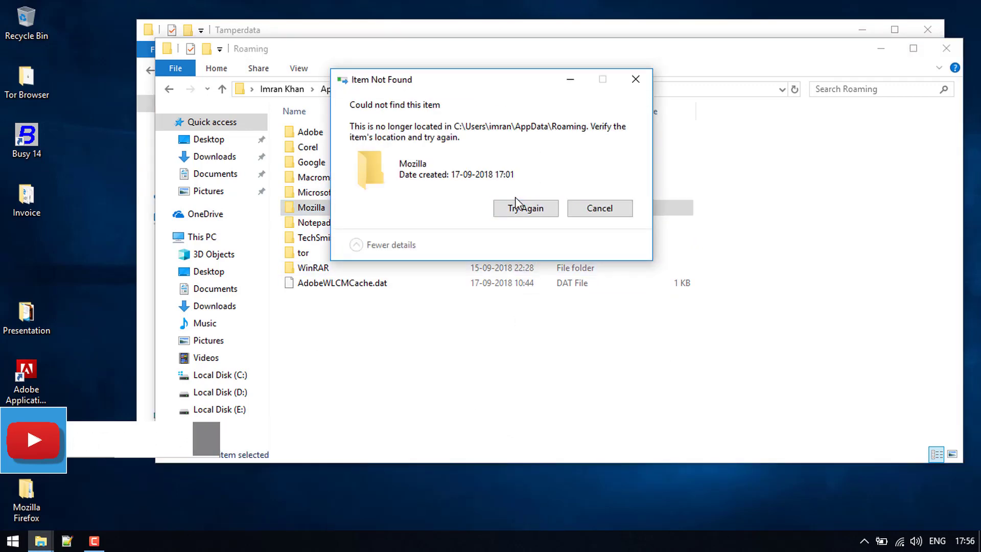
click(576, 218)
key(F5)
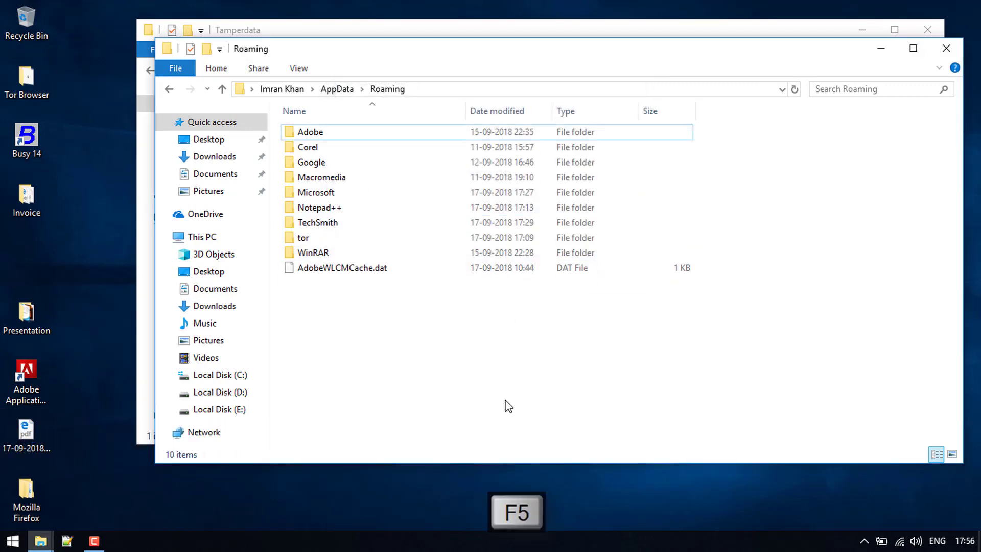
click(946, 48)
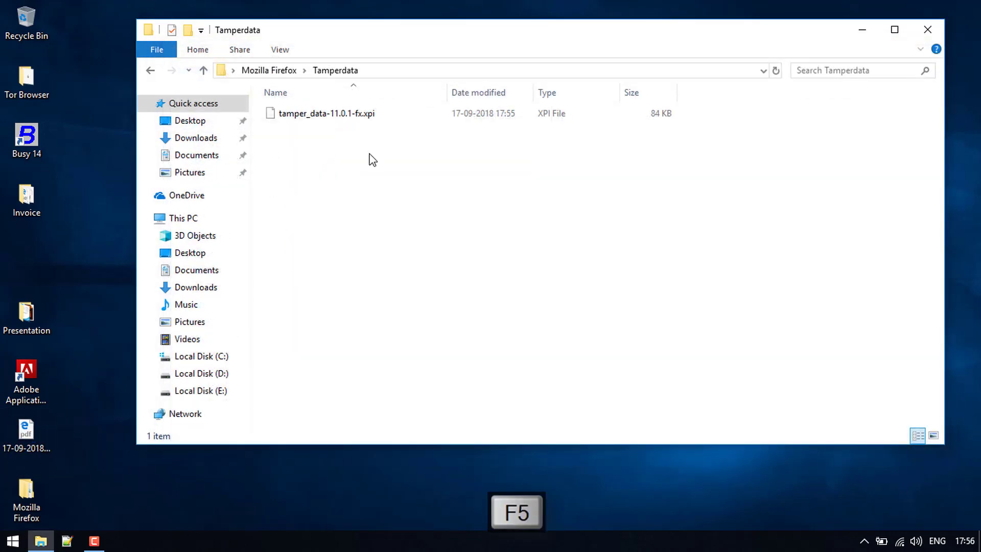
- Rename the downloaded add-on file to tamper_data-11.0.1-fx.zip and check the display setting for file name extensions
click(316, 114)
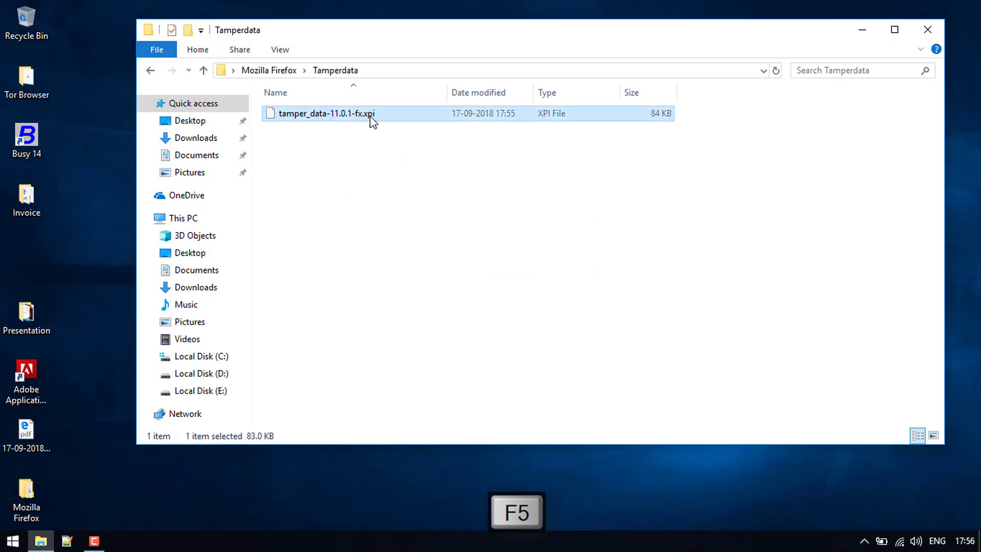
click(370, 115)
click(369, 114)
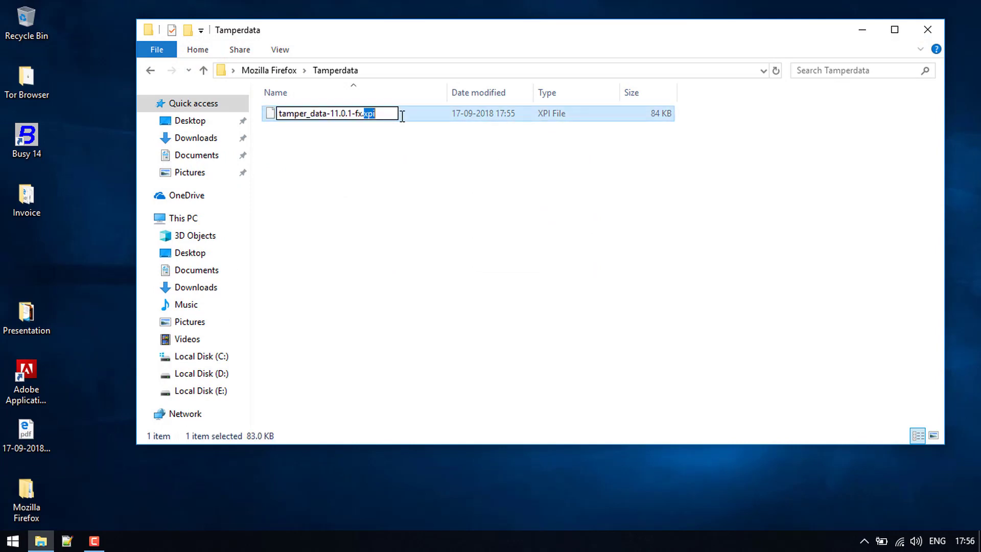
key(Return)
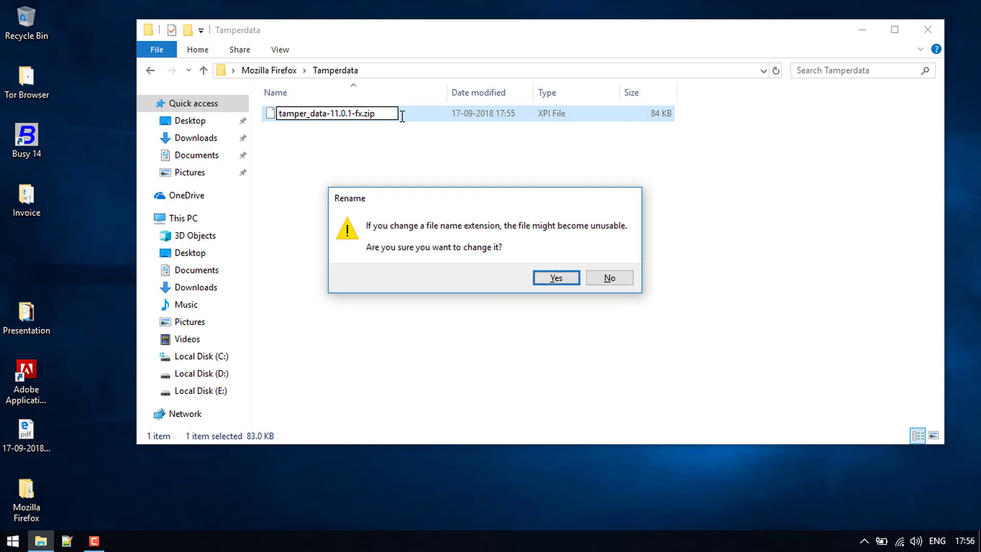
click(562, 276)
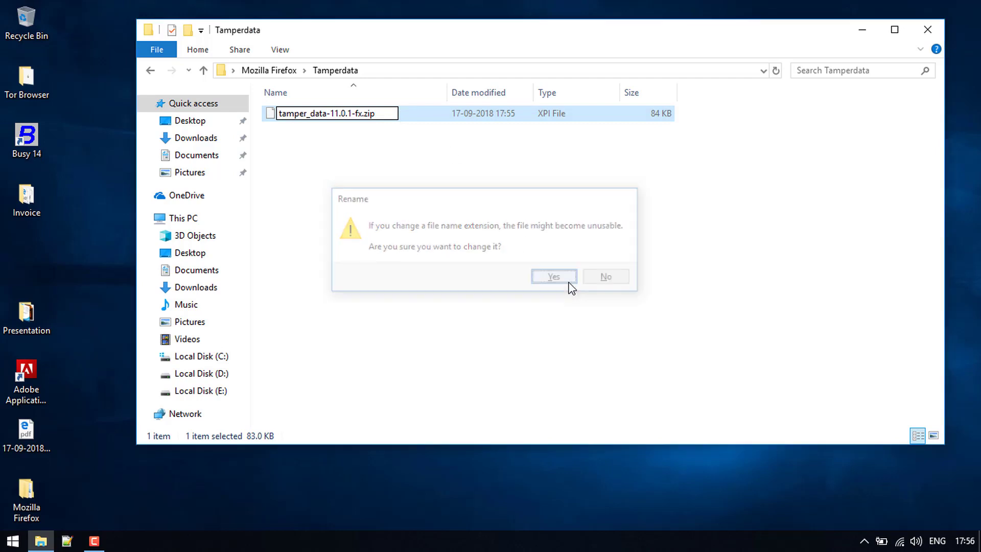
click(280, 49)
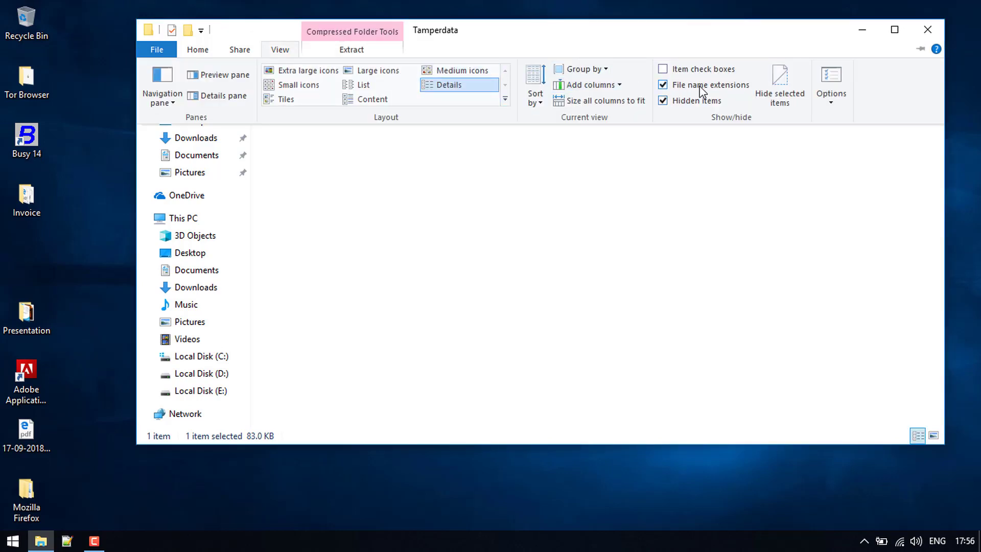
click(613, 190)
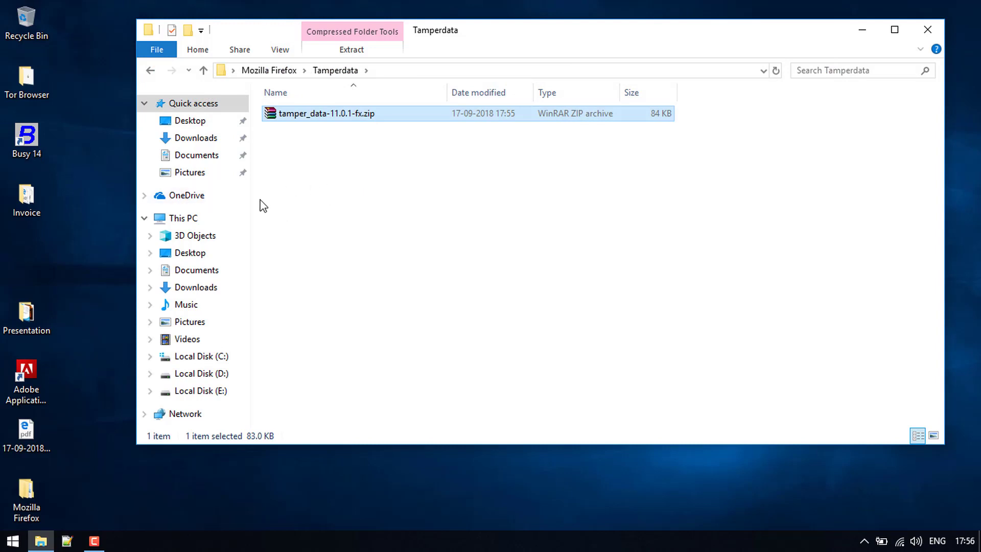
- Open tamper_data-11.0.1-fx.zip and extract all of its contents into the Tamperdata folder
right_click(367, 115)
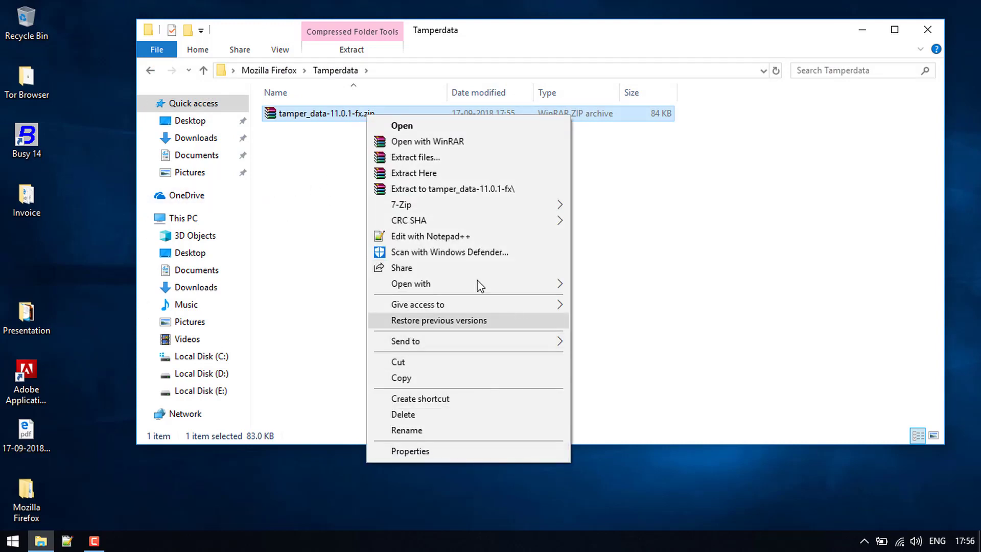
click(453, 127)
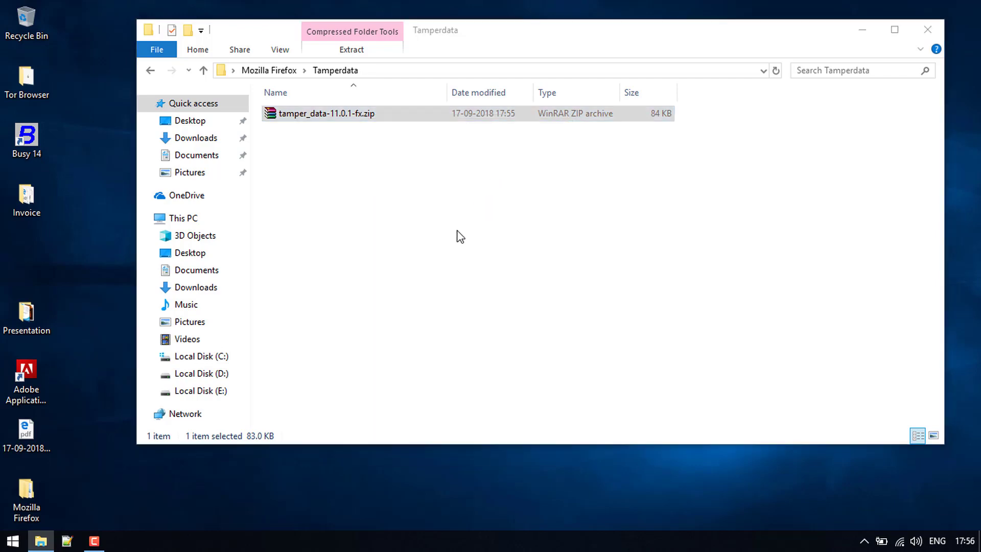
drag(117, 462, 560, 293)
key(alt+Tab)
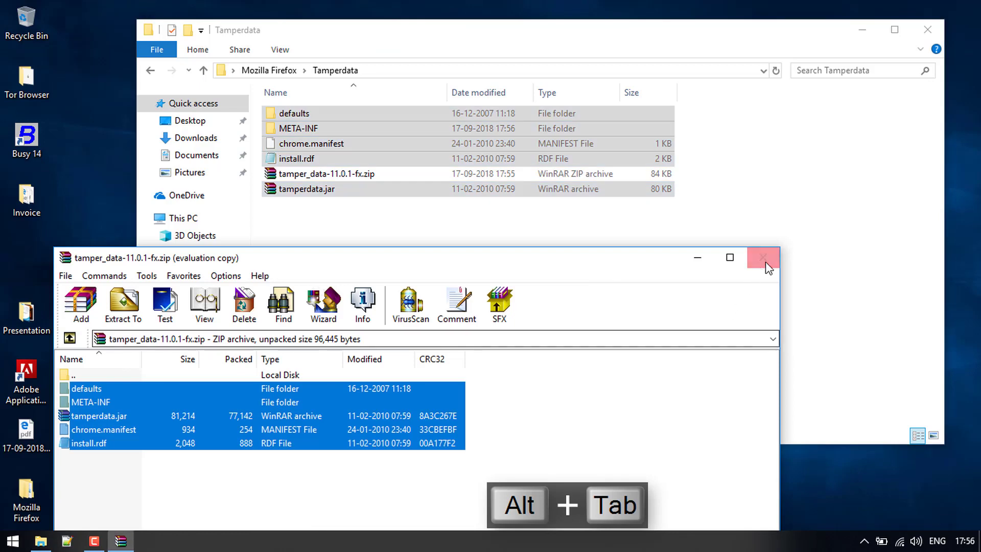
click(763, 261)
click(526, 256)
- Open install.rdf in Notepad++, set the target application's maxVersion to 4.6.*, and save and close the file
double_click(306, 158)
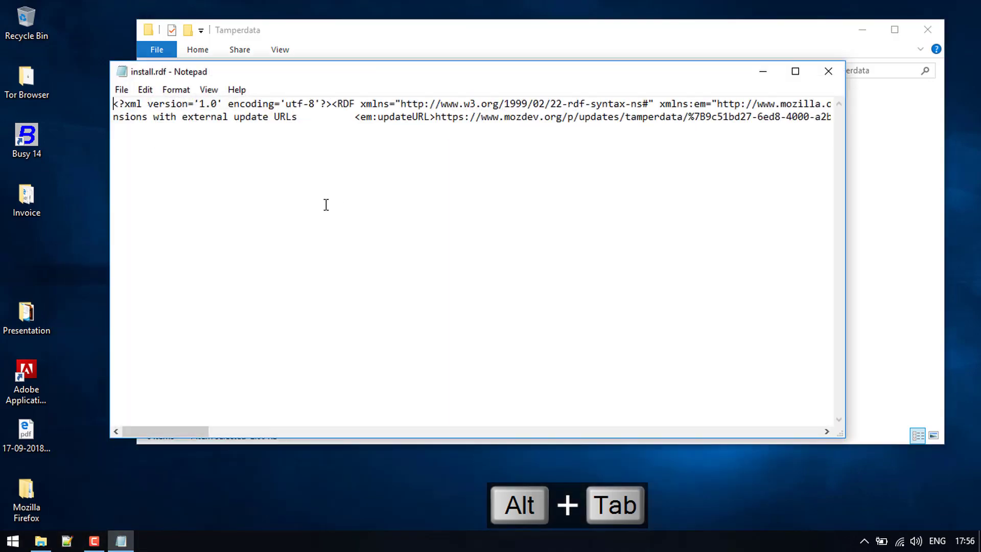
click(838, 79)
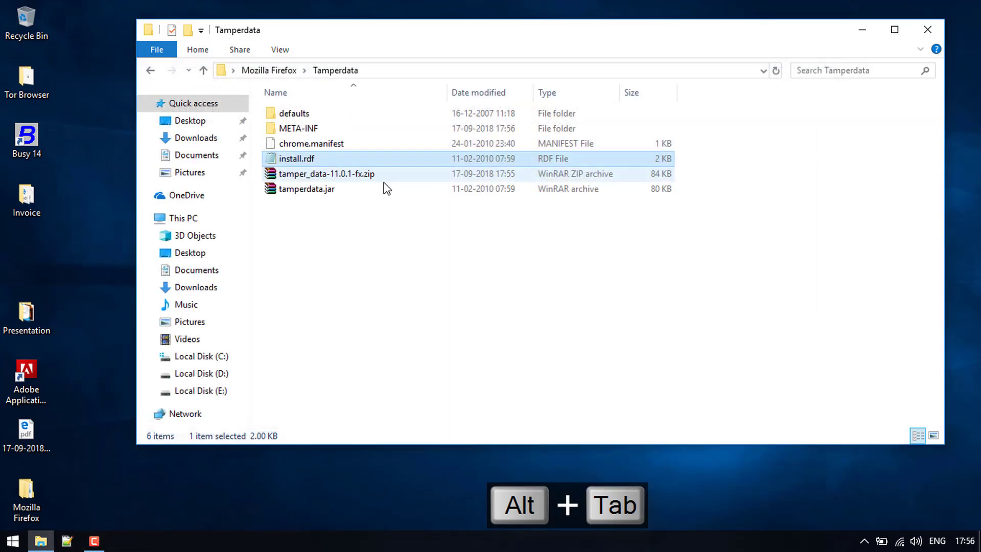
right_click(330, 158)
click(407, 234)
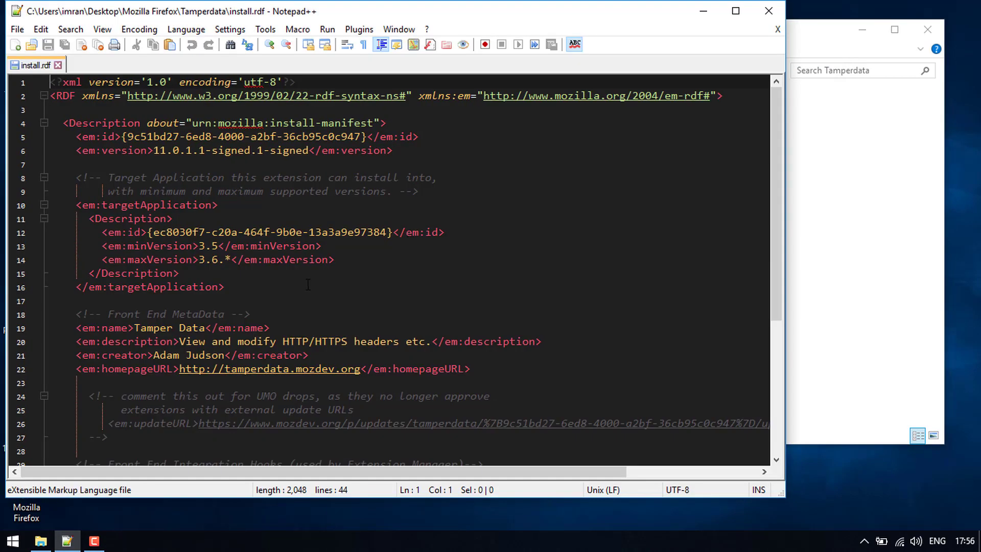
scroll(308, 285, down, 2)
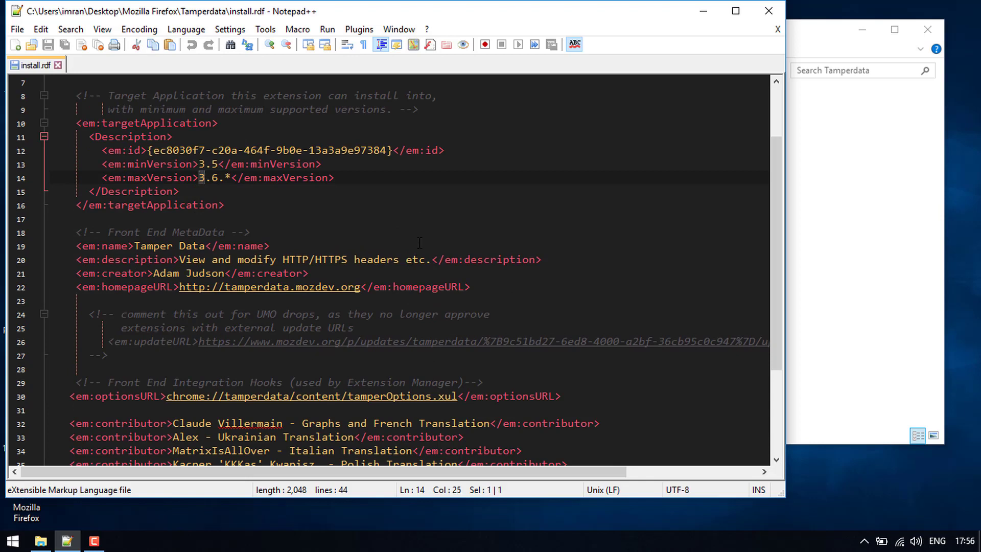
text(4)
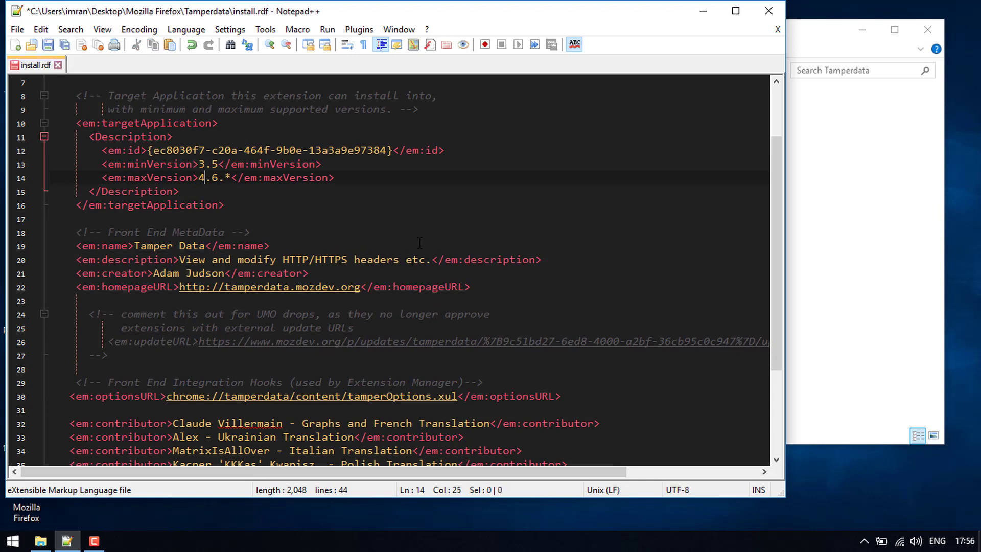
click(49, 47)
click(768, 11)
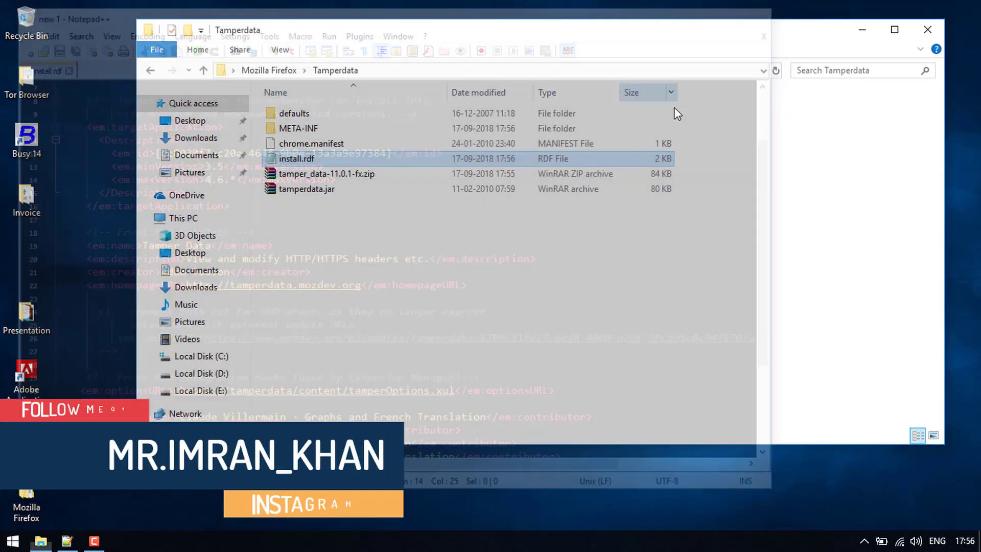
- Copy the base name of tamper_data-11.0.1-fx.zip and delete that zip file from the Tamperdata folder
drag(331, 234, 325, 109)
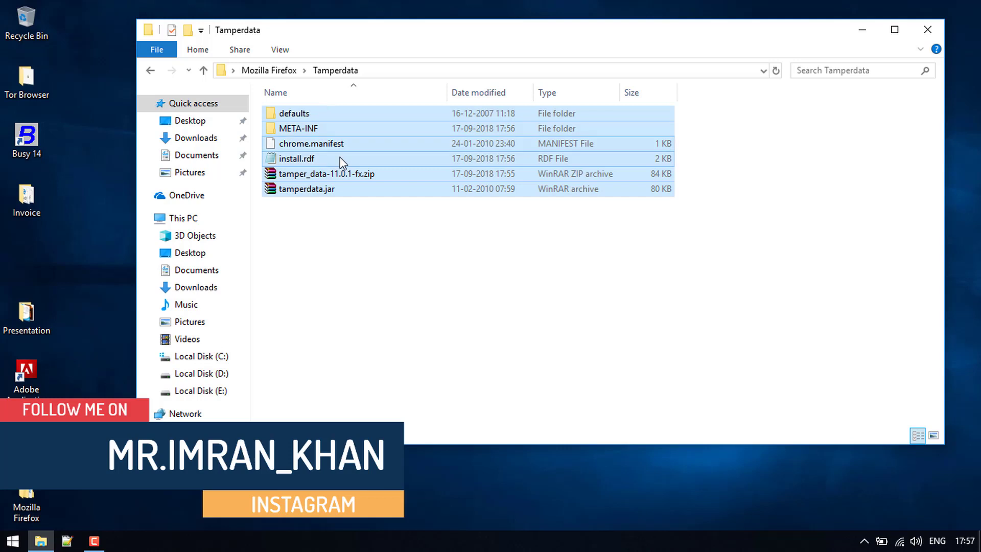
click(376, 179)
key(F2)
key(ctrl+c)
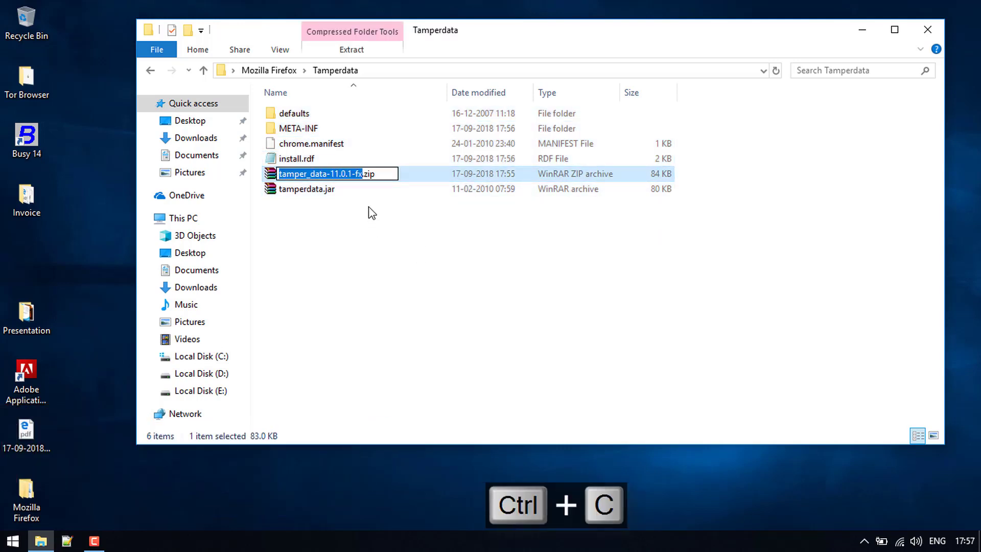
click(372, 200)
click(358, 178)
key(Delete)
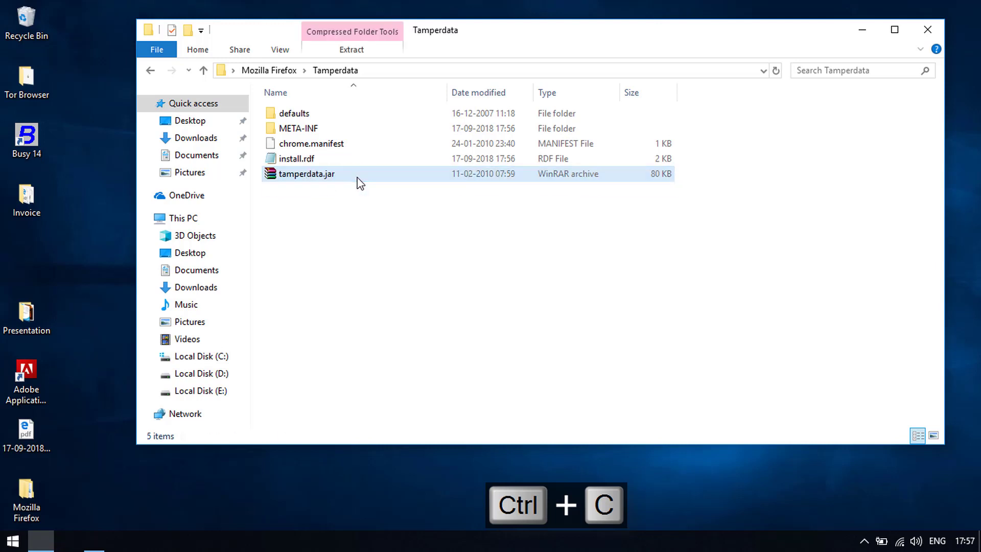
- Compress the defaults and META-INF folders, chrome.manifest, install.rdf and tamperdata.jar together into a new zipped folder
drag(363, 214, 325, 120)
drag(329, 248, 306, 108)
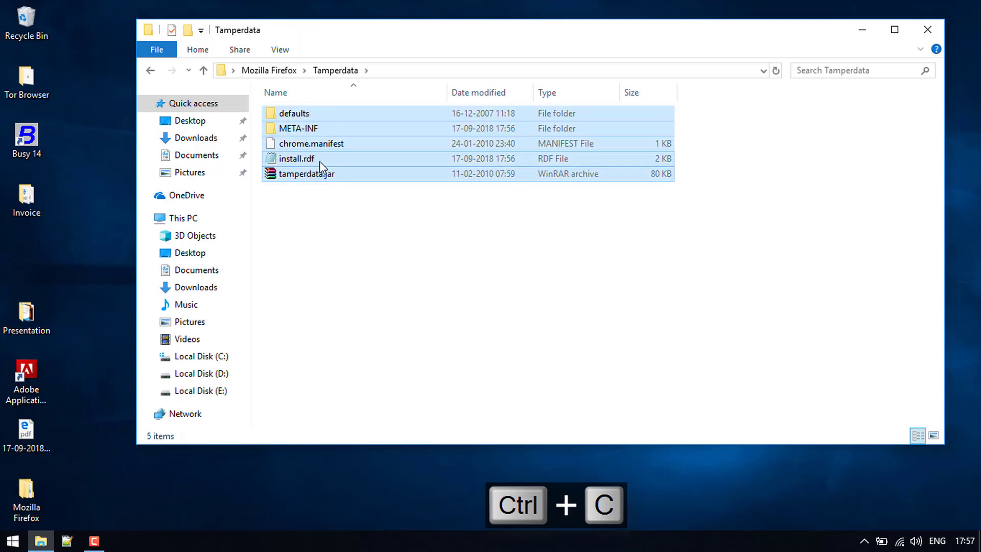
right_click(320, 161)
mouse_move(499, 341)
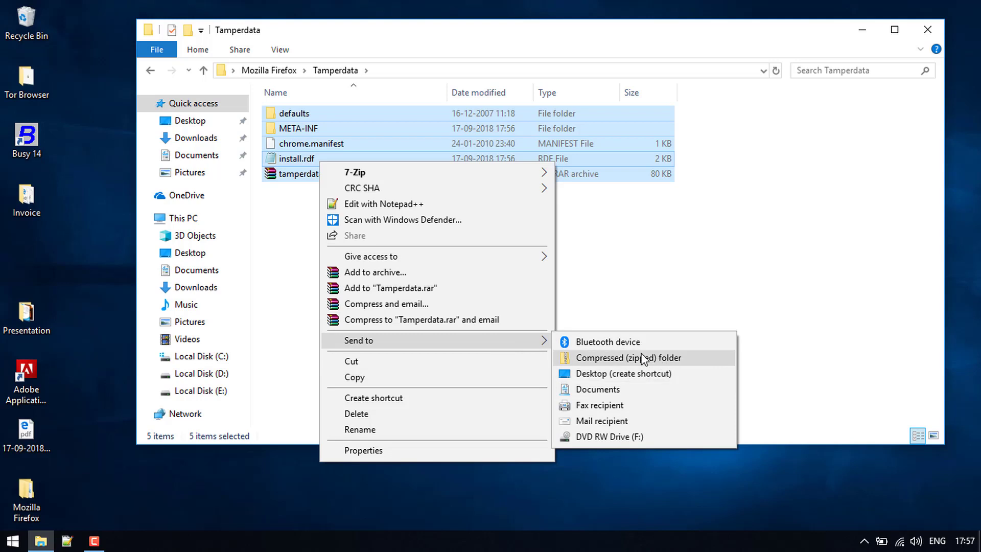
click(657, 357)
click(400, 238)
- Rename the new zip file to tamper_data-11.0.1-fx.xpl using the copied base name, accepting the extension change
click(312, 177)
key(F2)
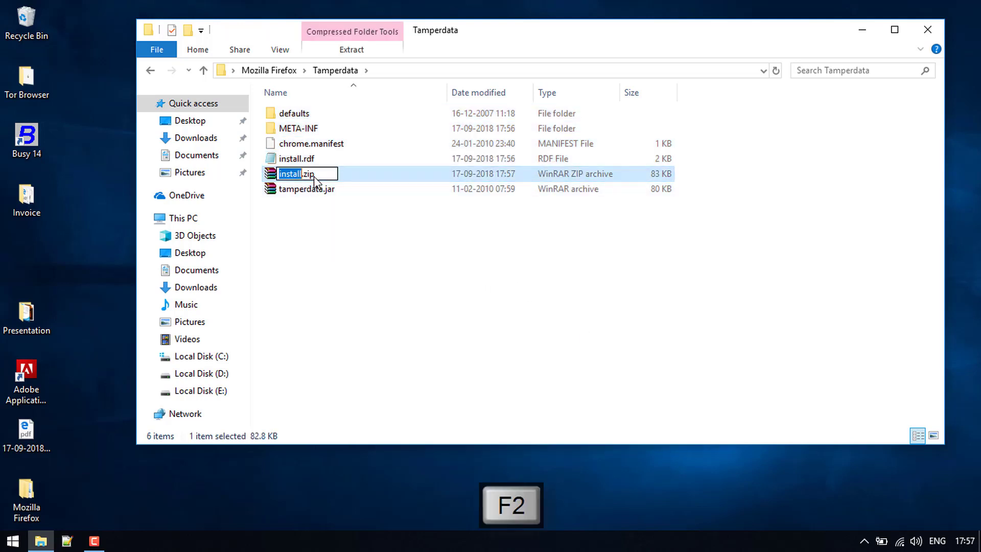
key(ctrl+v)
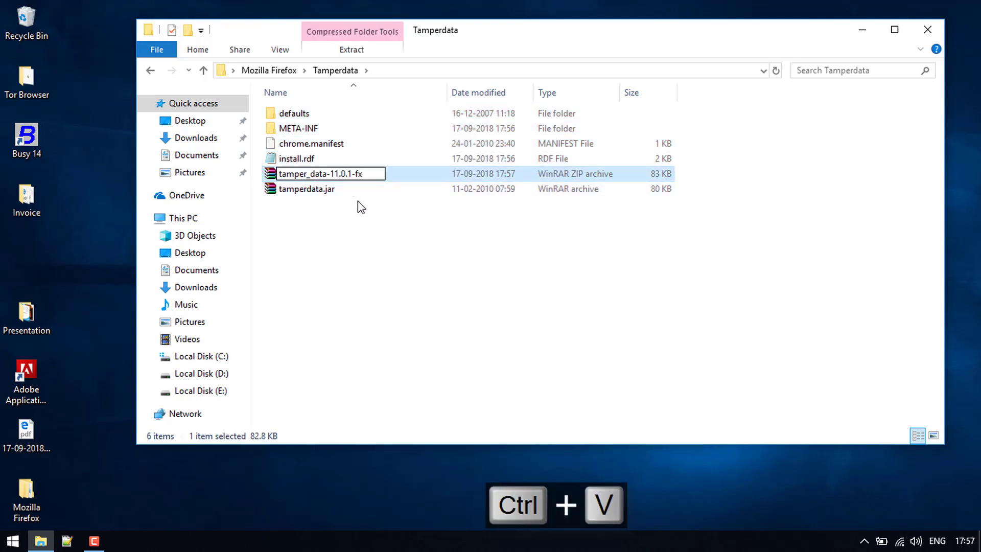
text(.xpl)
key(Return)
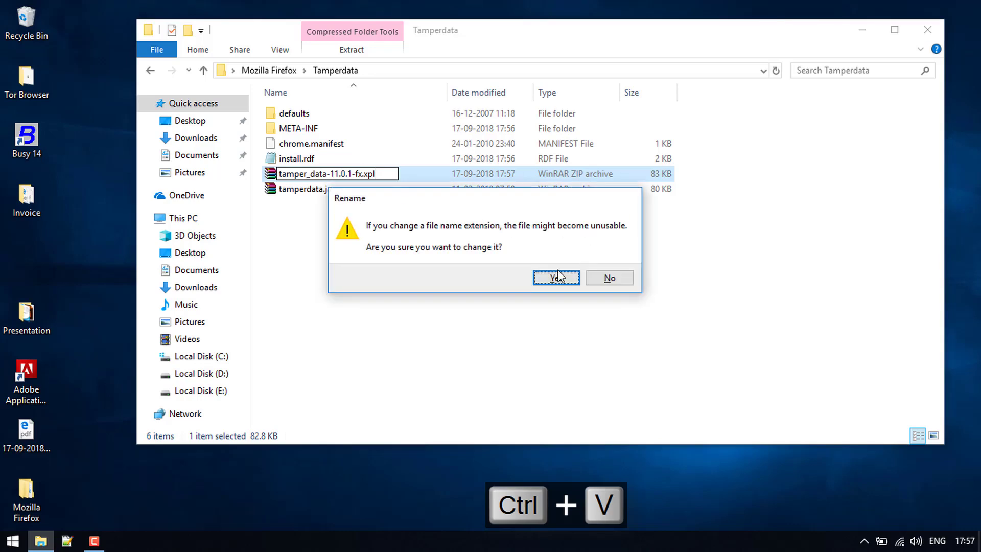
click(557, 278)
click(447, 254)
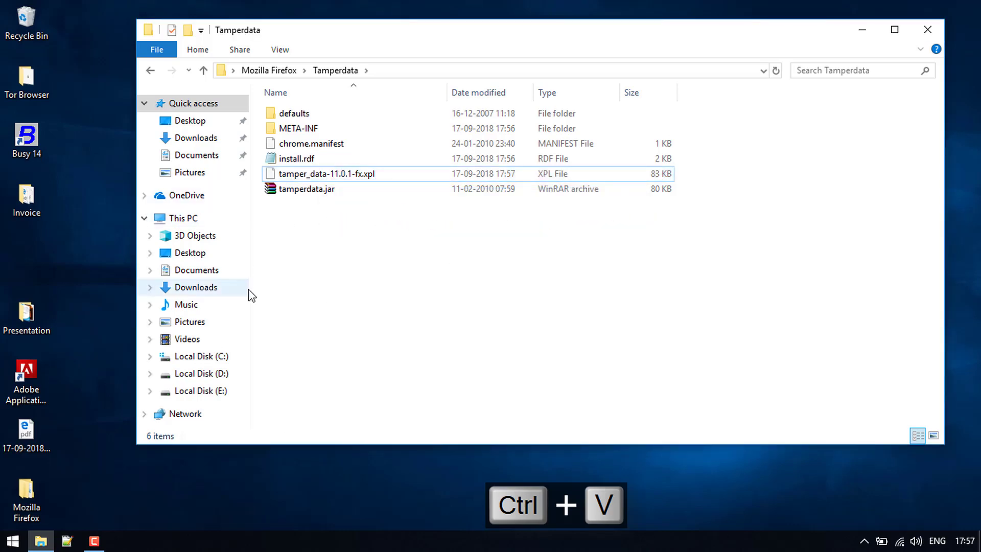
- Check the original add-on's extension in Downloads and rename the repacked file to tamper_data-11.0.1-fx.xpi
key(super+e)
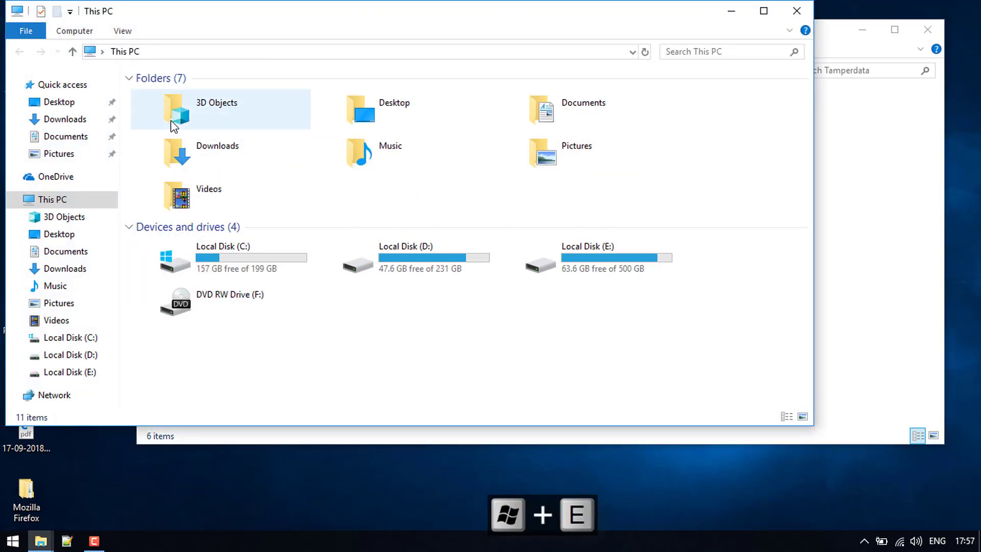
double_click(265, 156)
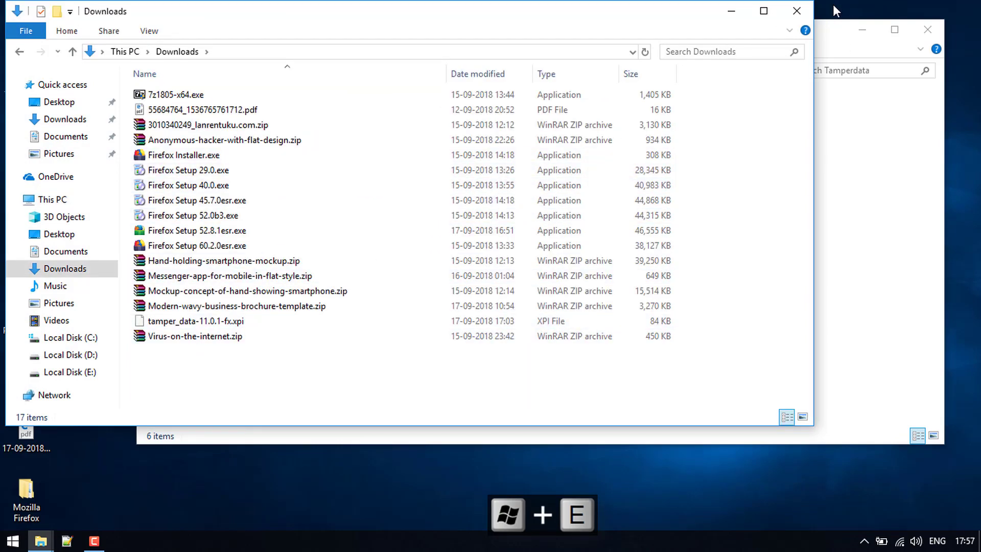
click(796, 10)
click(388, 175)
key(F2)
key(End)
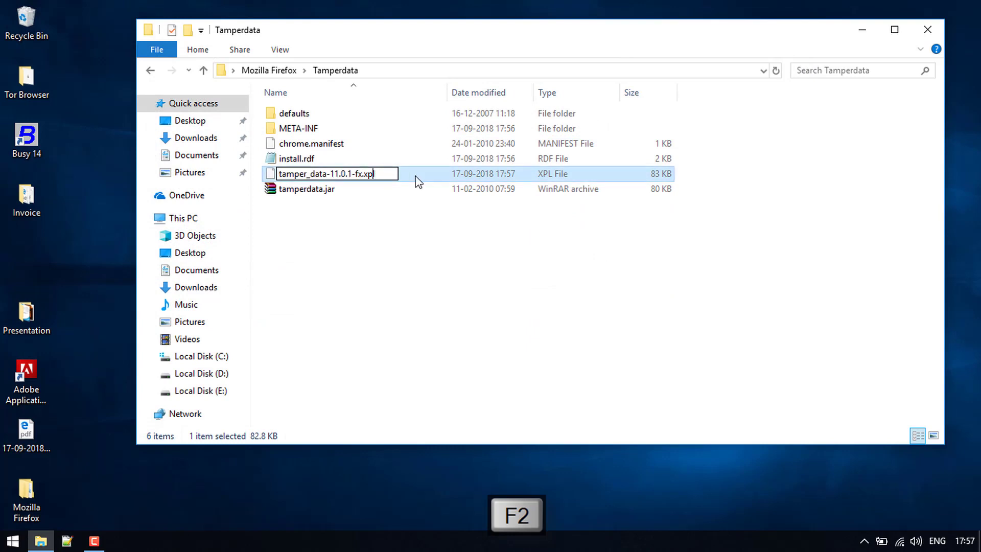
key(Return)
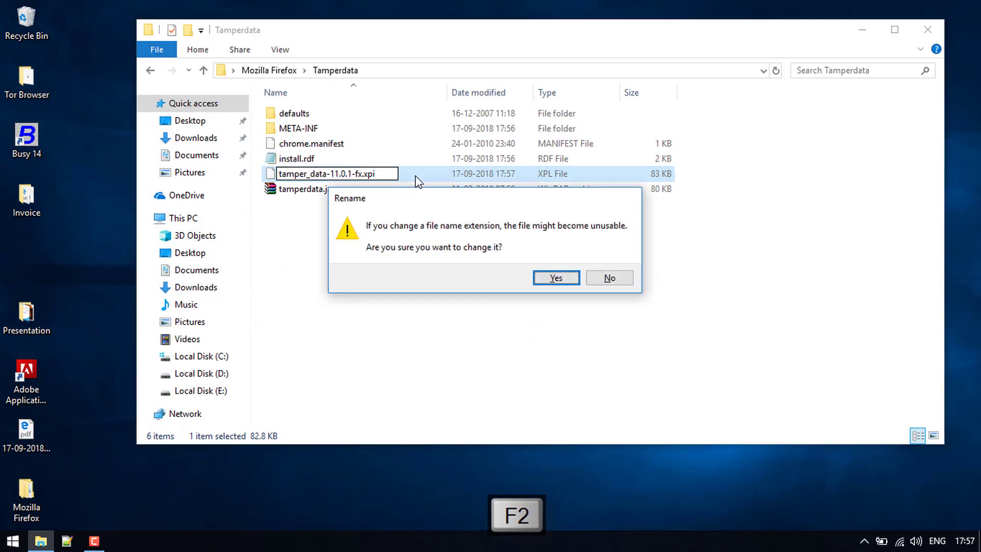
click(550, 273)
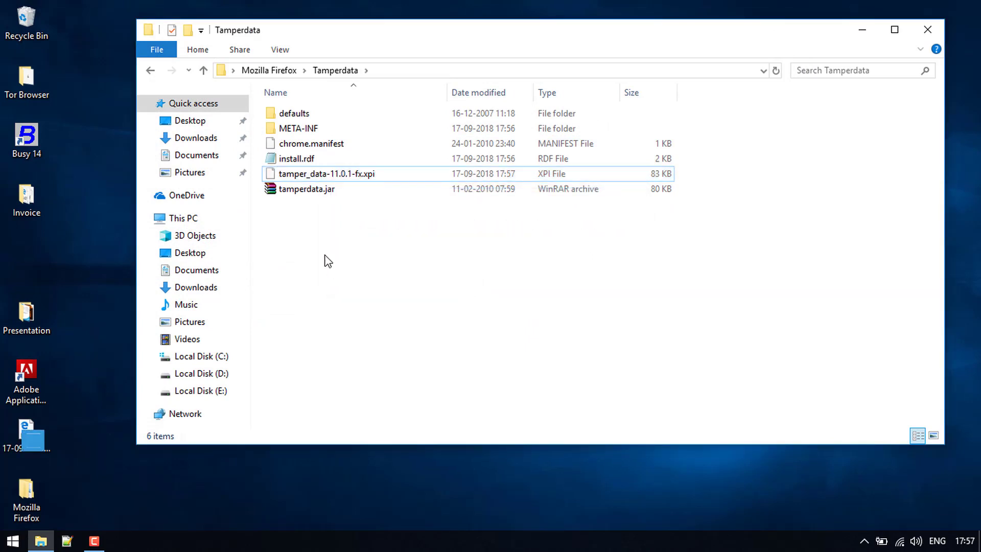
- Permanently delete everything in the Tamperdata folder except tamper_data-11.0.1-fx.xpi
click(305, 190)
drag(322, 166, 329, 110)
key(shift+Delete)
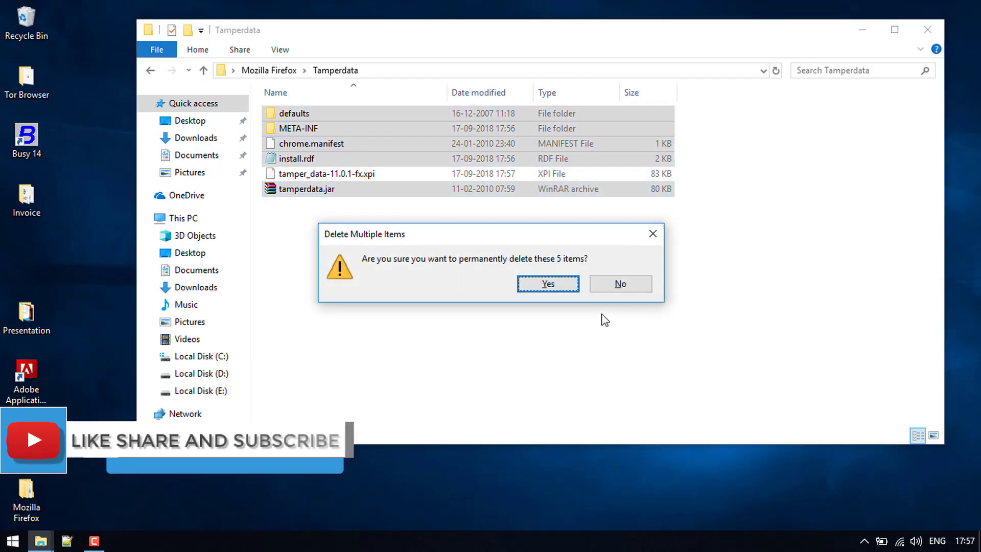
key(Return)
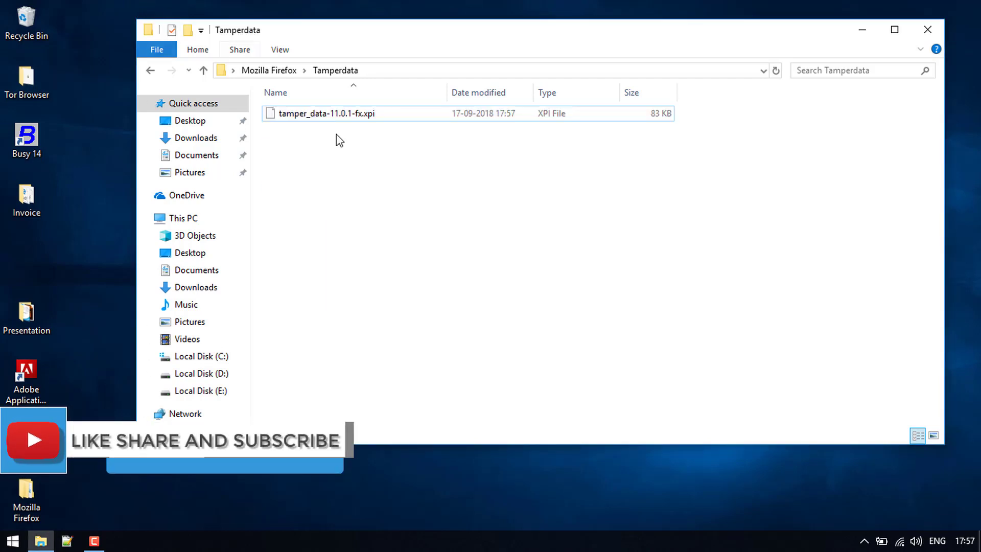
- Move Firefox Setup 52.8.1esr.exe from Downloads into the Firefox folder inside Mozilla Firefox
key(BackSpace)
double_click(296, 109)
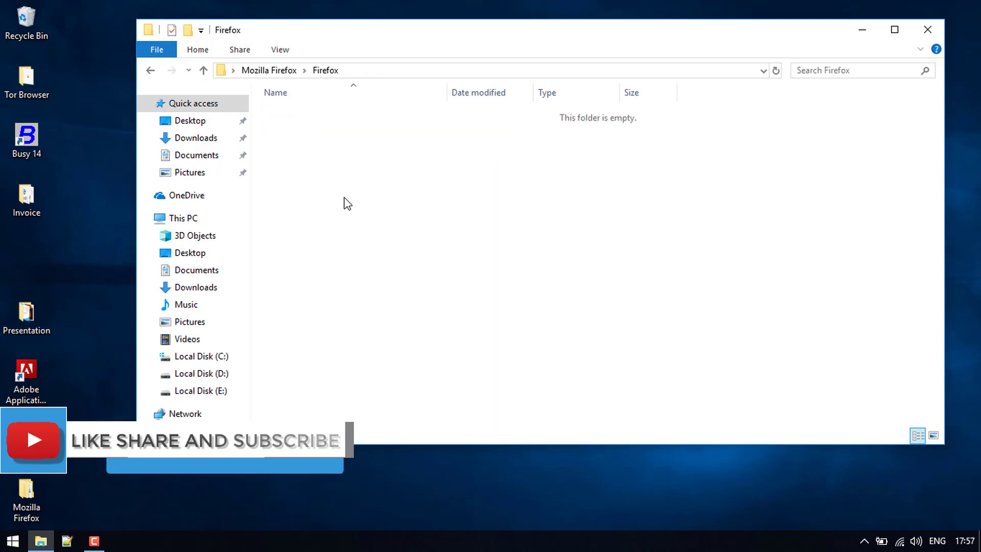
key(super+e)
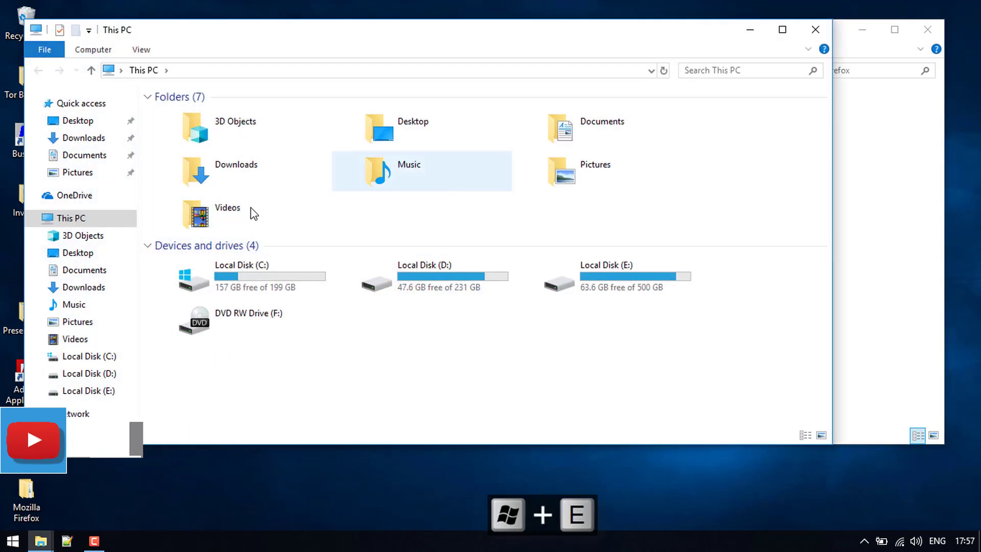
double_click(287, 184)
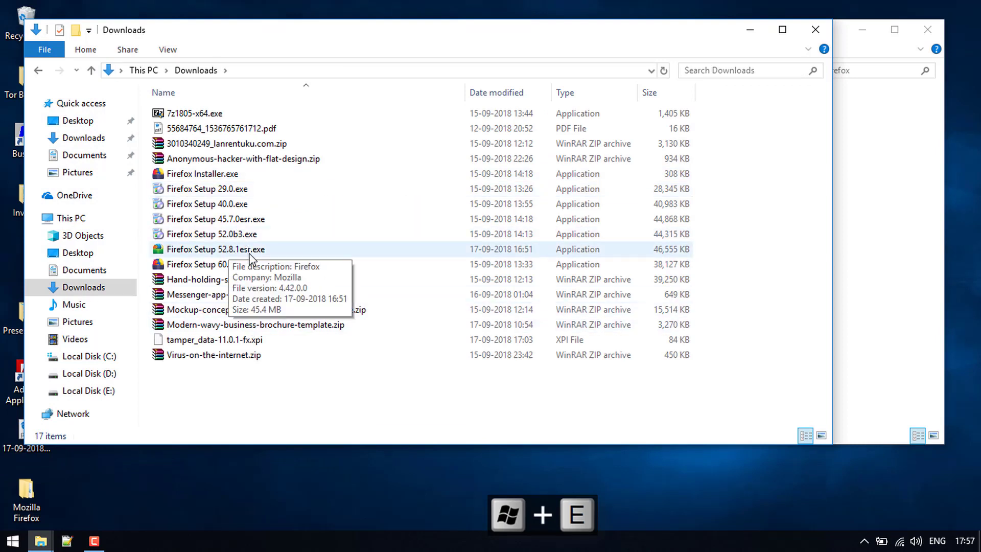
click(281, 249)
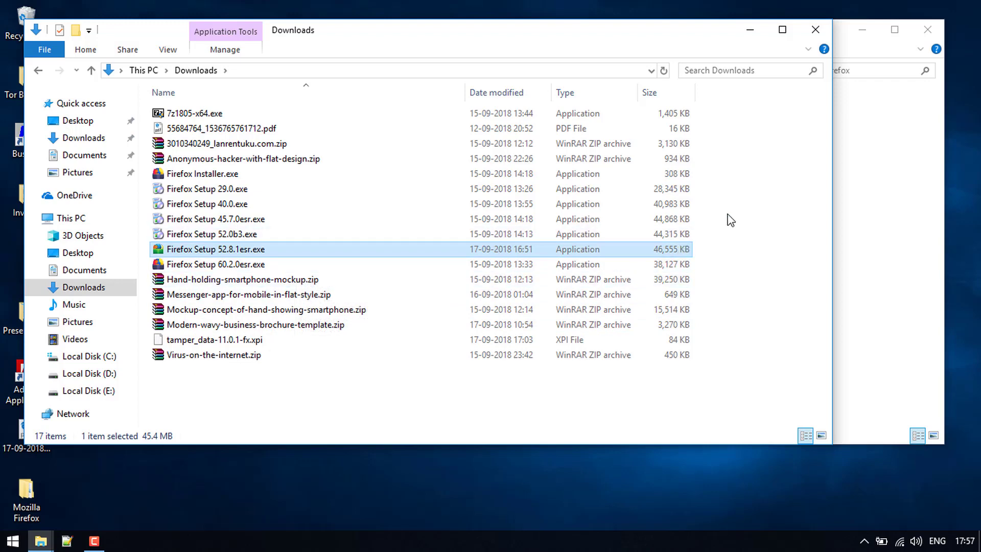
key(ctrl+c)
key(ctrl+x)
click(817, 30)
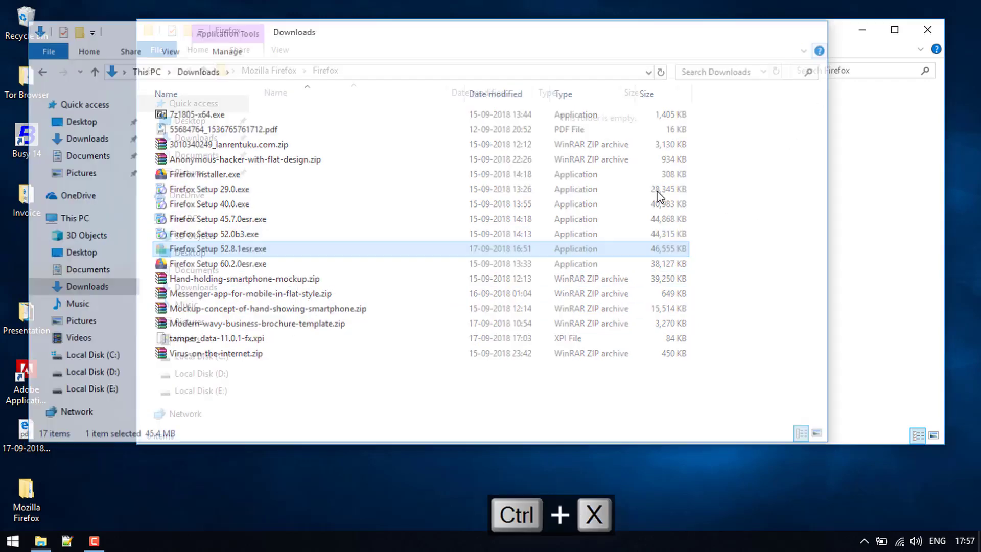
key(ctrl+v)
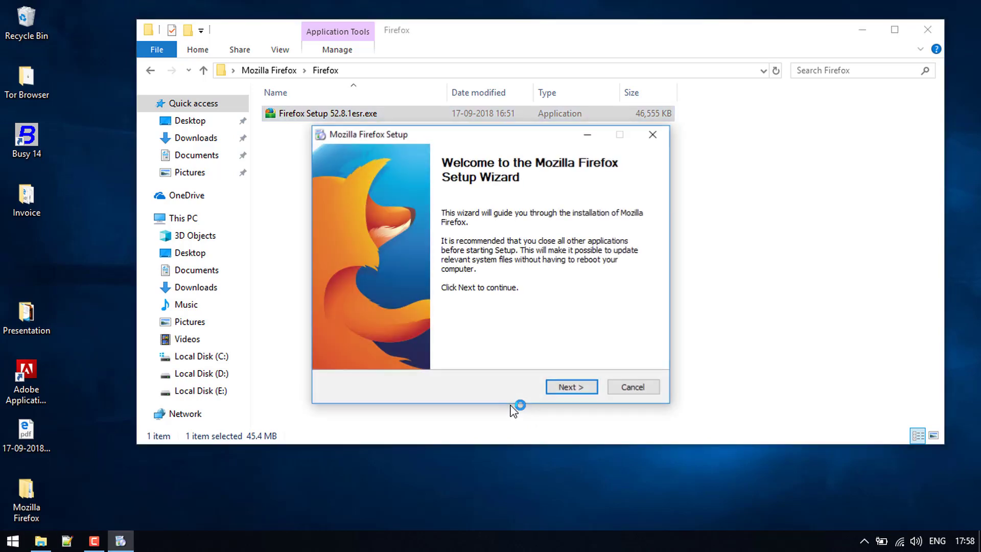
- Install Firefox with the setup wizard's default options and finish with Launch Firefox now enabled
click(576, 388)
click(576, 388)
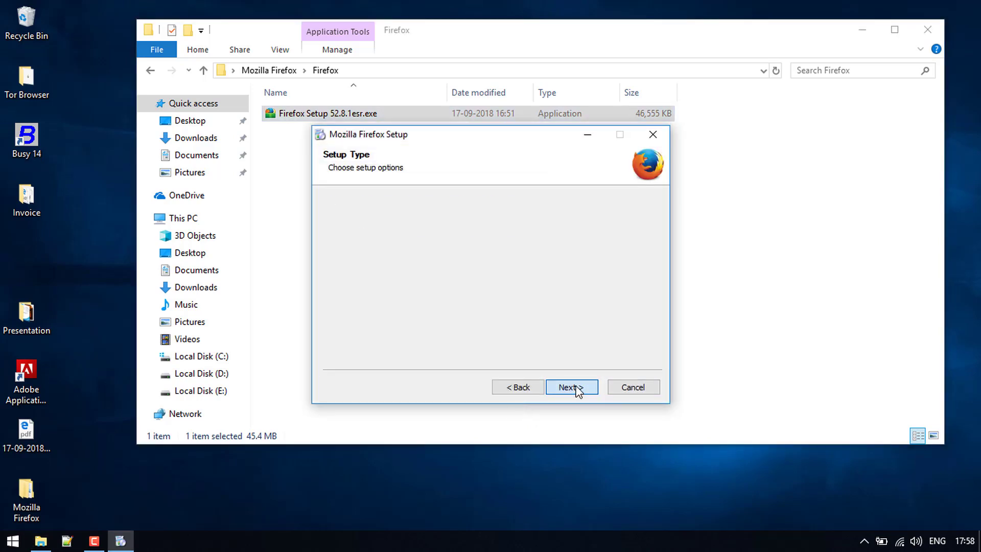
click(576, 389)
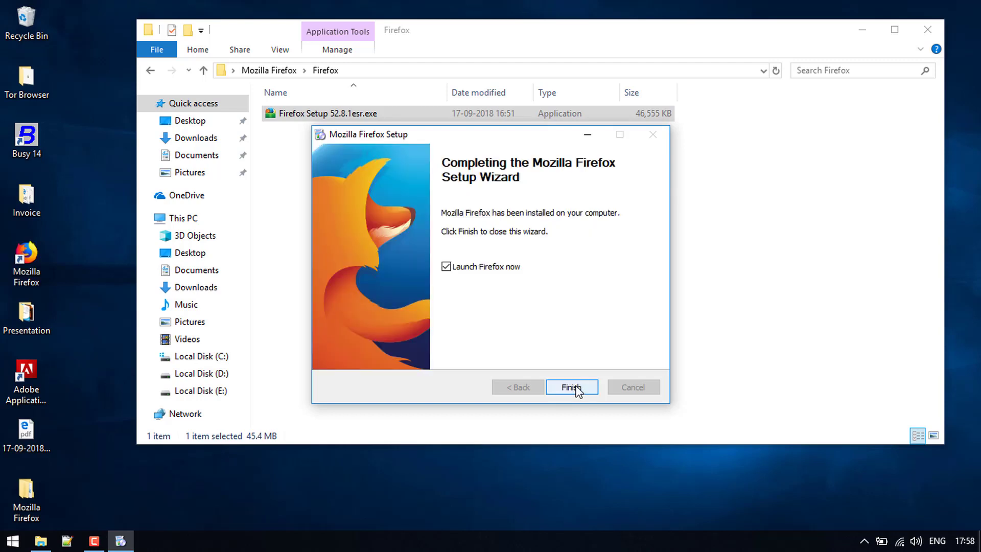
click(580, 387)
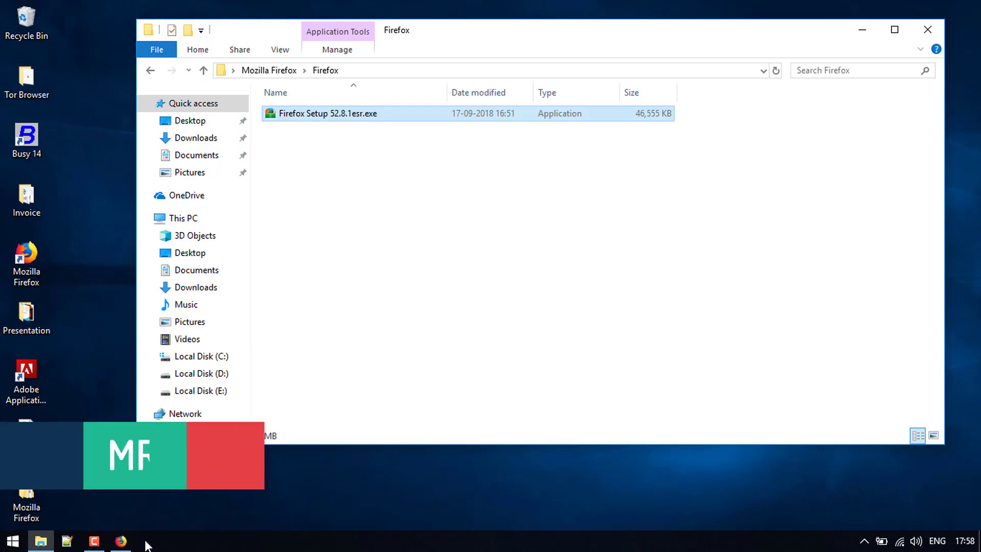
- Complete the first launch without importing anything or making Firefox the default browser, and close the Welcome to Firefox tab
click(388, 275)
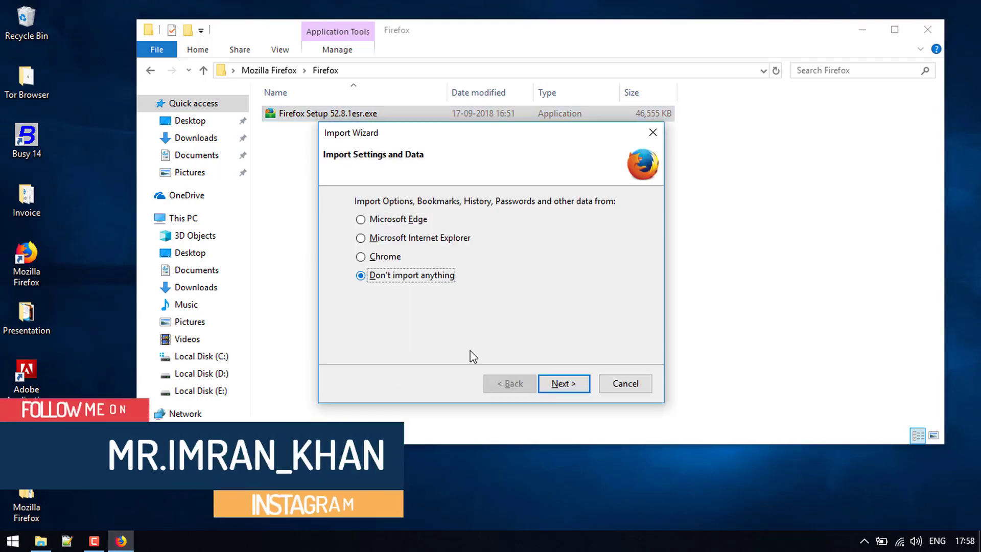
click(555, 388)
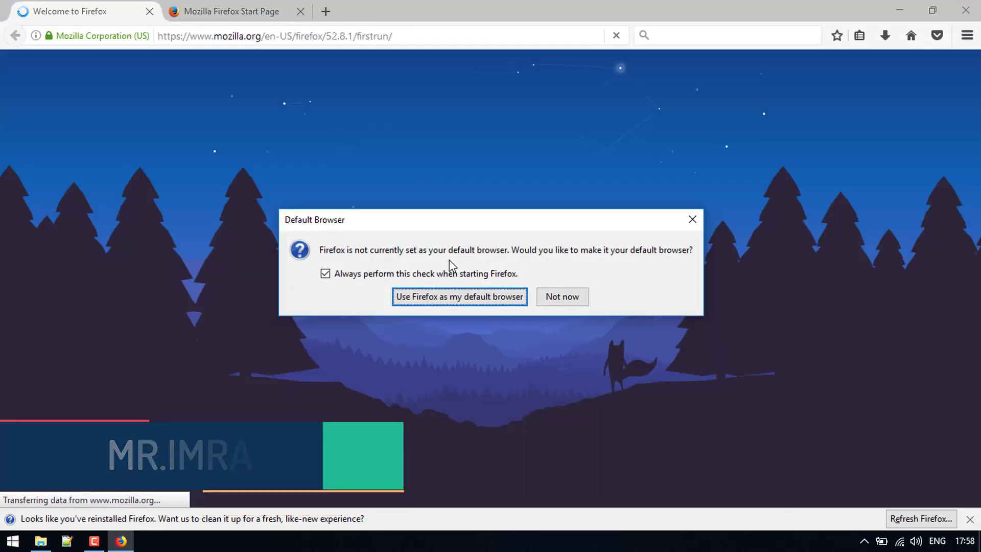
click(562, 302)
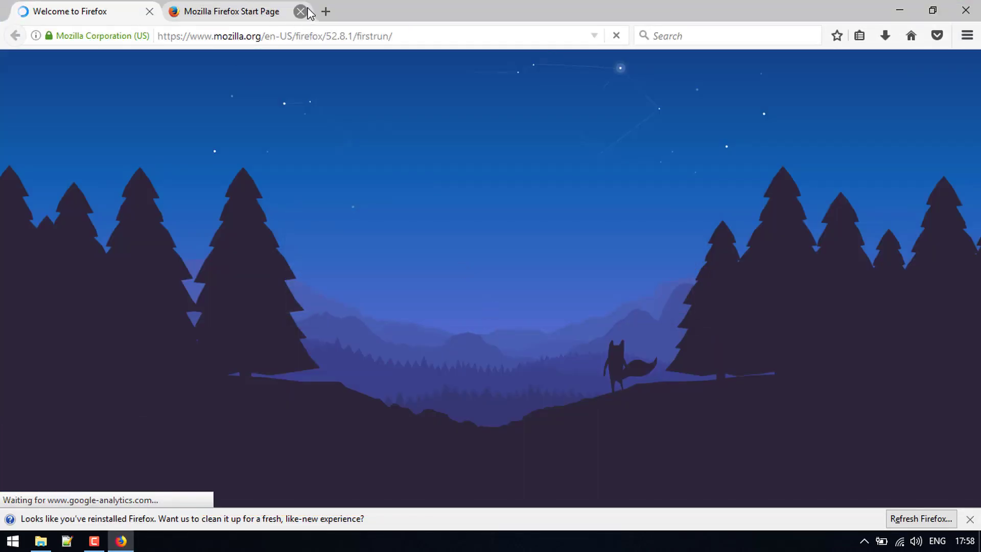
click(149, 12)
- Open the about:config page and accept the risk warning to reach the advanced preferences
click(205, 33)
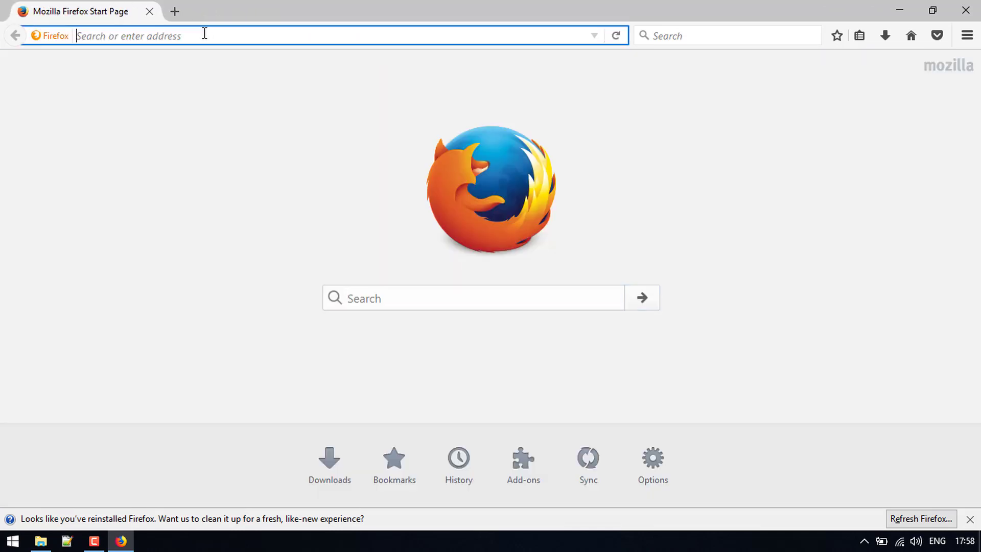
text(about)
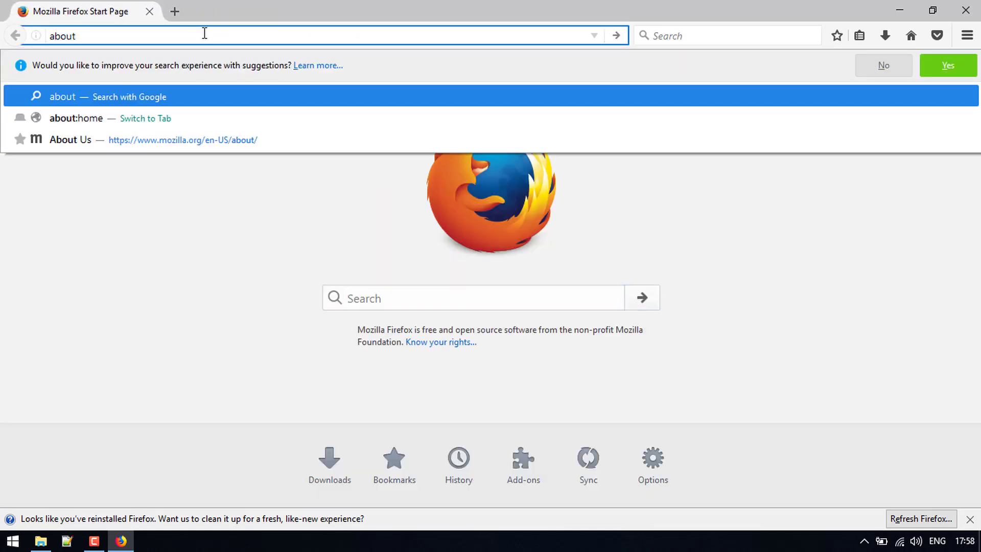
text(:)
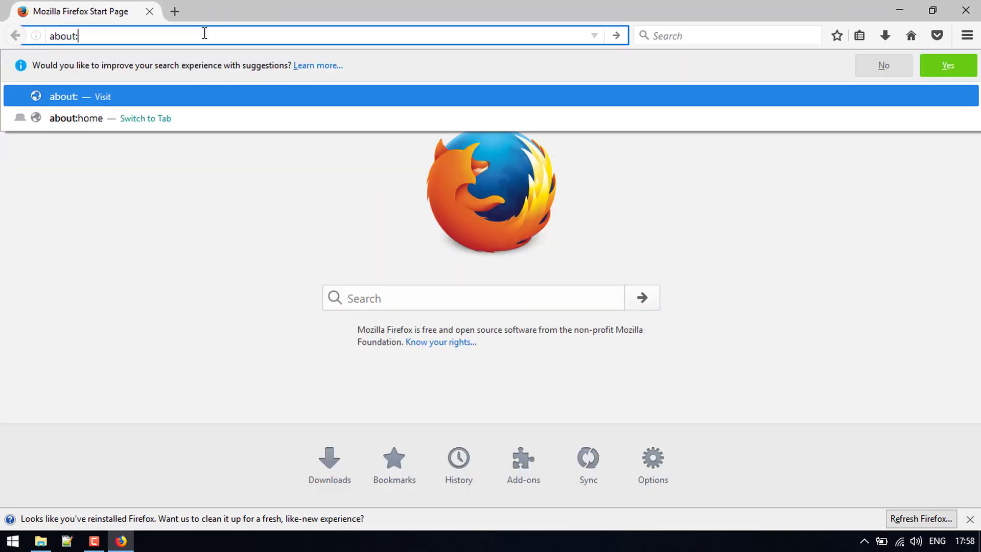
text(config)
key(Return)
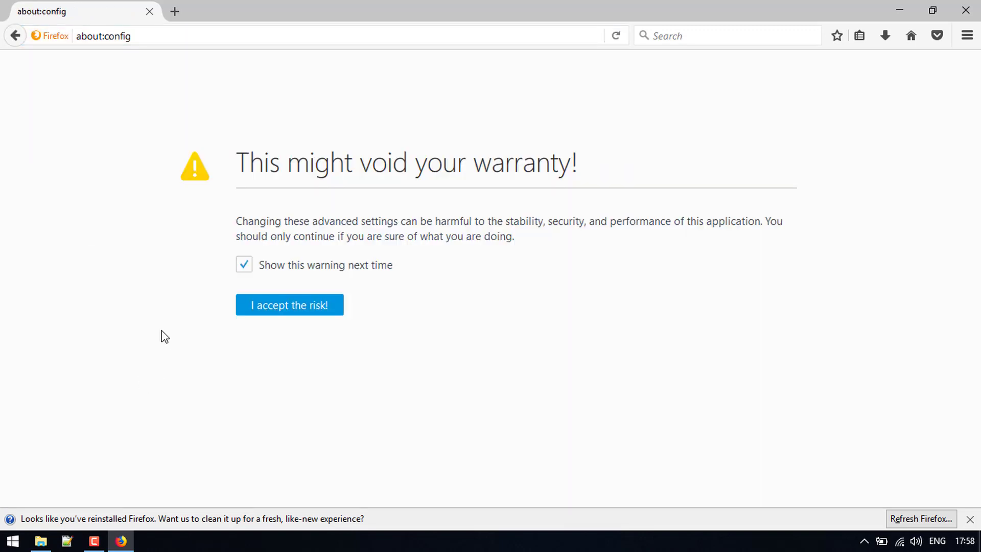
click(276, 306)
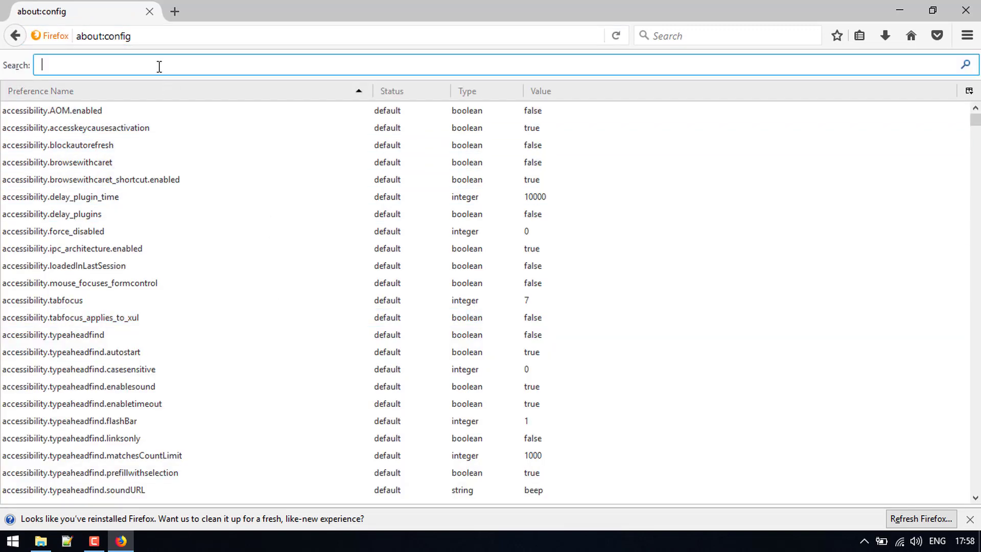
- Filter the preferences by xpin and switch xpinstall.signatures.required to false
text(xpin)
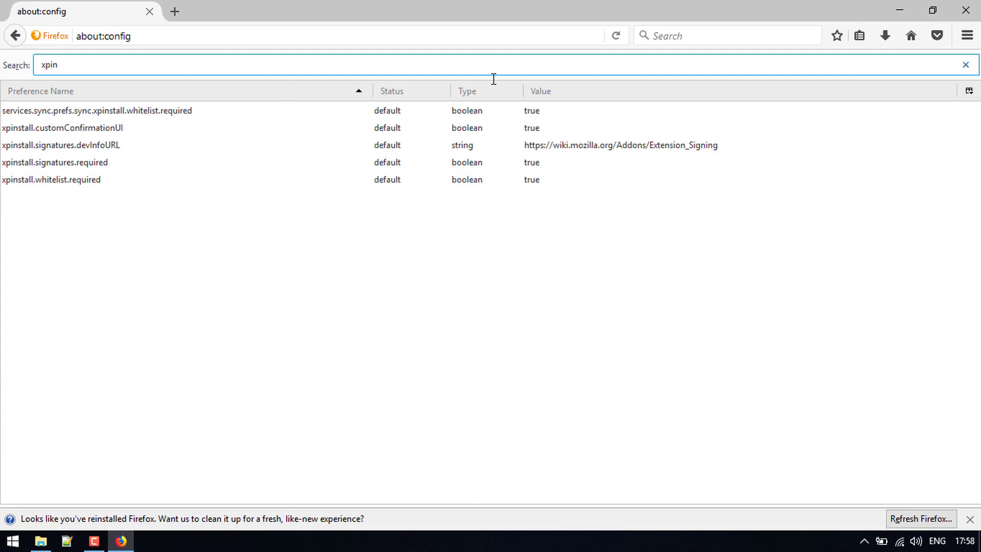
click(92, 165)
right_click(442, 165)
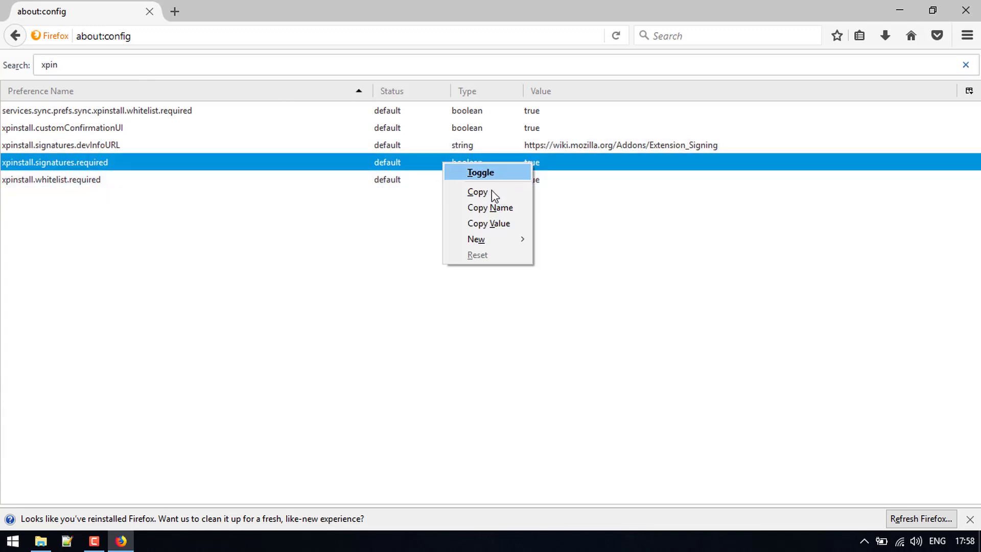
click(499, 183)
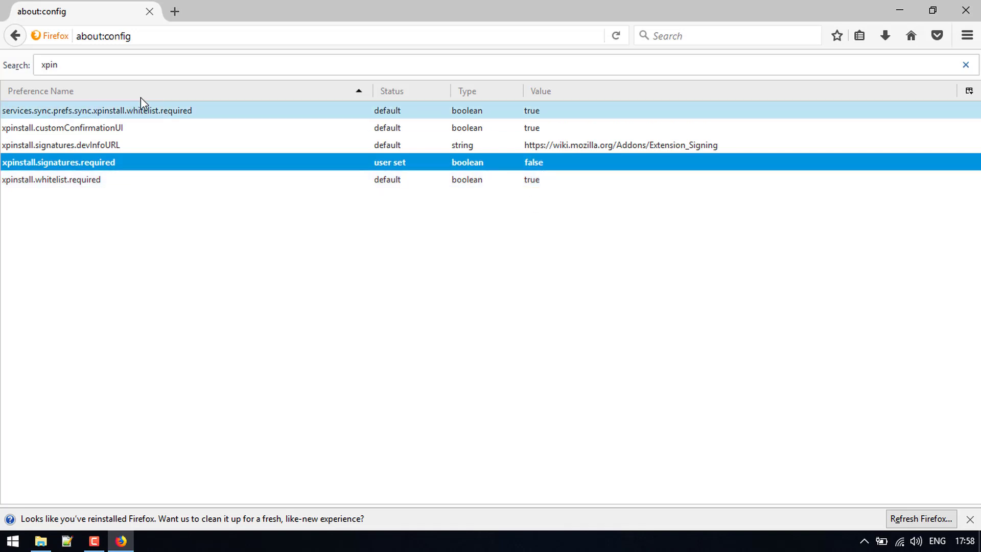
- In the advanced update options, choose Never check for updates and disable the background service and automatic search engine updates
click(175, 14)
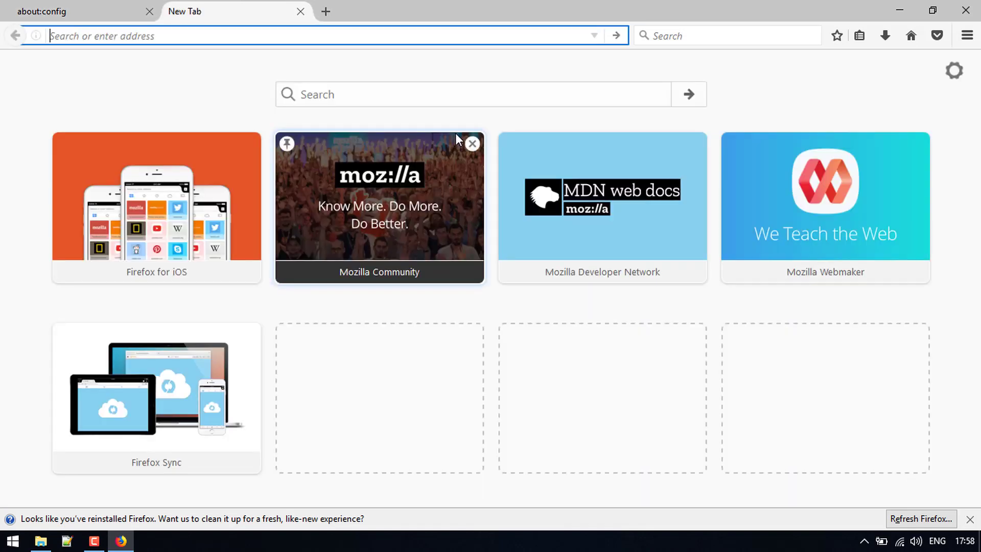
click(967, 35)
click(876, 253)
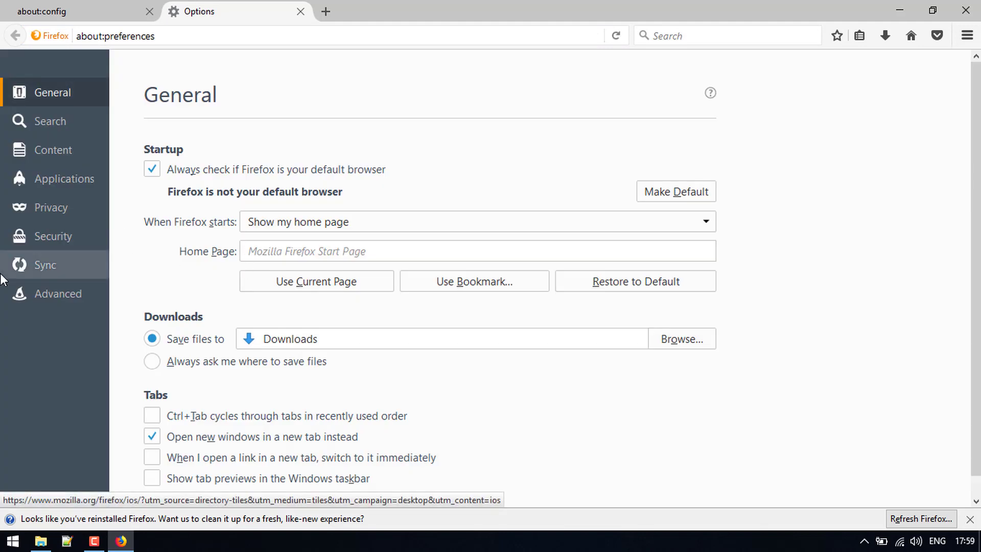
click(63, 293)
click(411, 138)
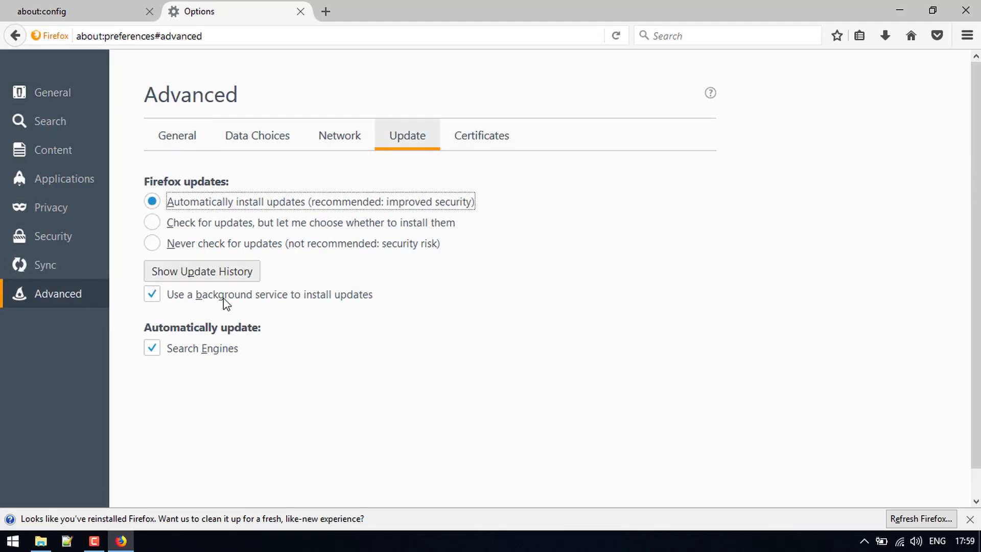
click(152, 244)
click(152, 294)
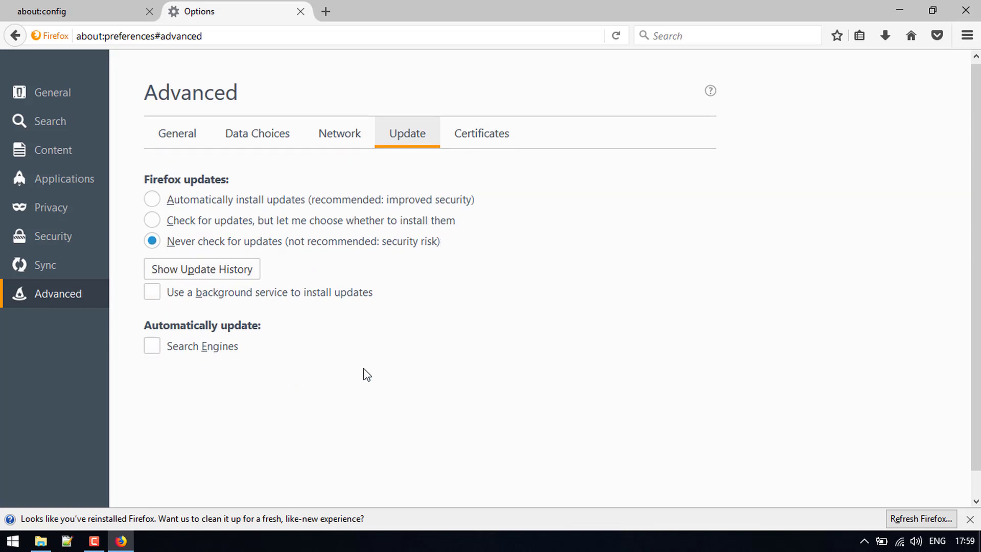
scroll(363, 374, down, 1)
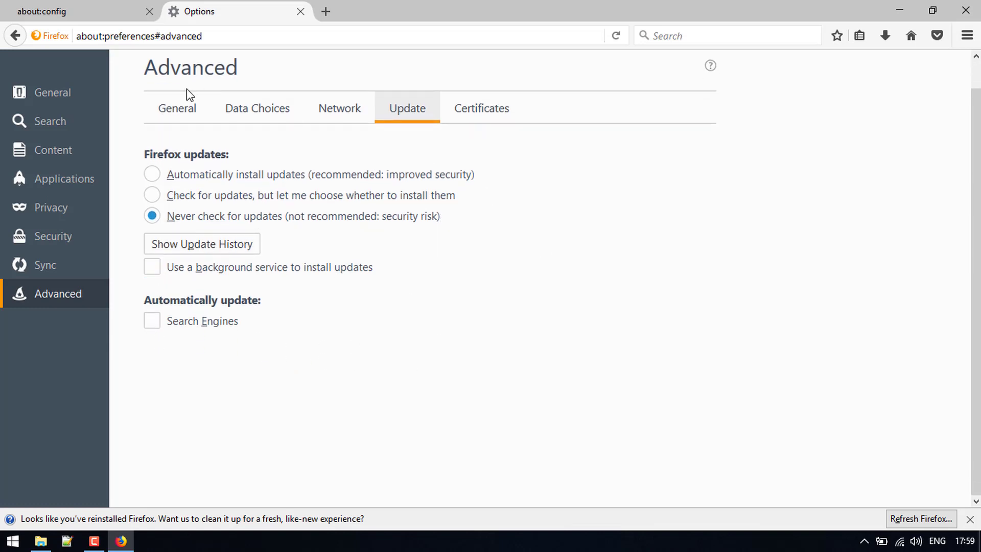
- Open the Add-ons Manager in a new tab and show the Extensions list
click(325, 11)
click(967, 35)
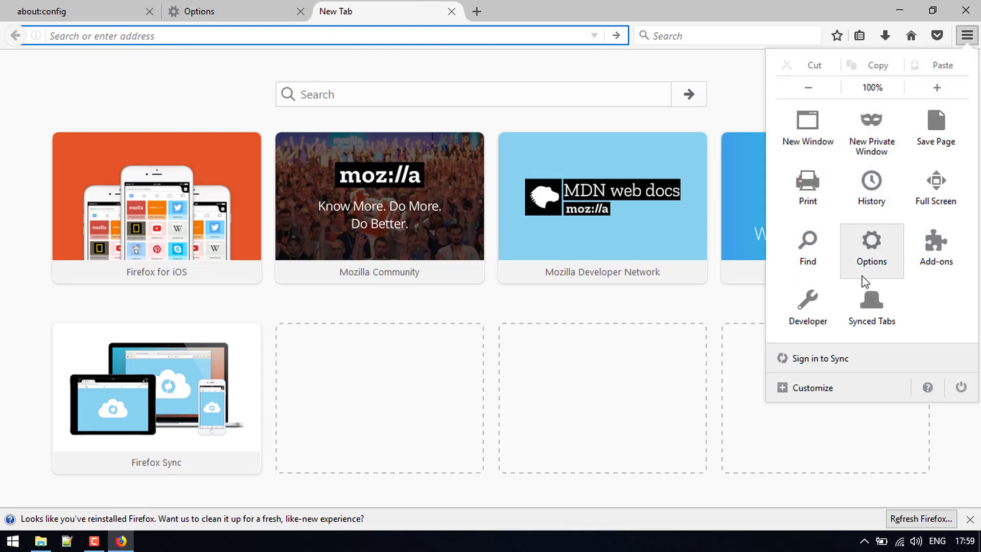
click(930, 244)
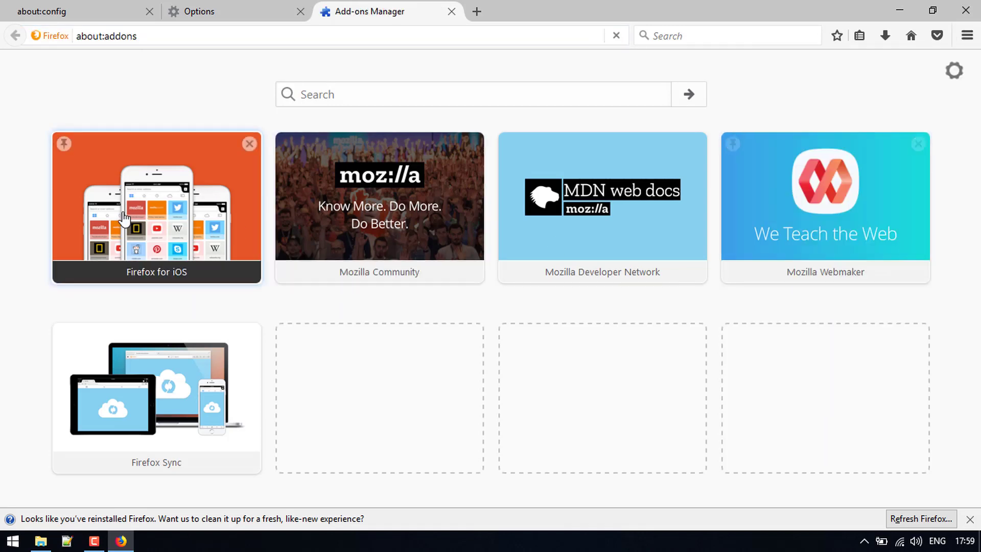
click(56, 122)
- Install tamper_data-11.0.1-fx.xpi from the Tamperdata folder and restart Firefox without making it the default browser
click(721, 75)
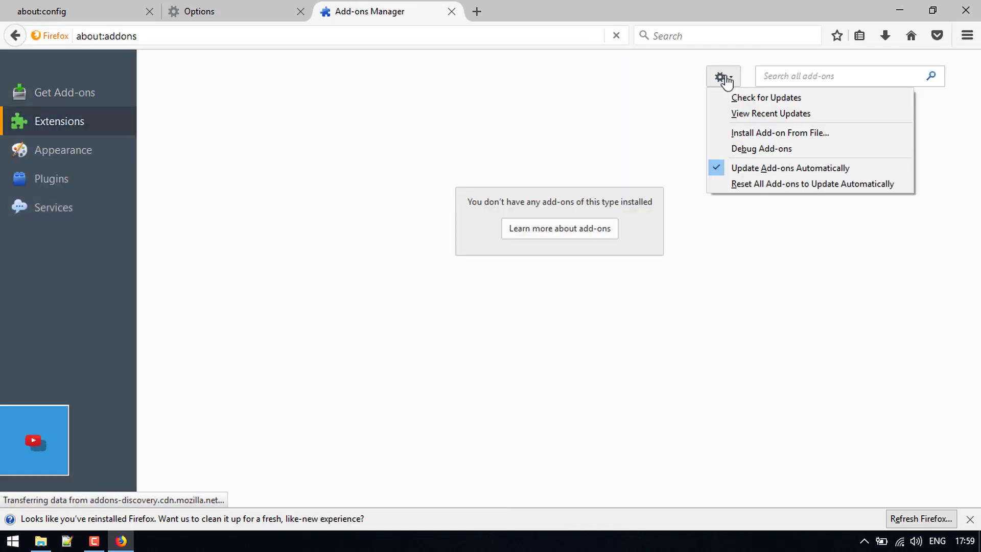
click(806, 134)
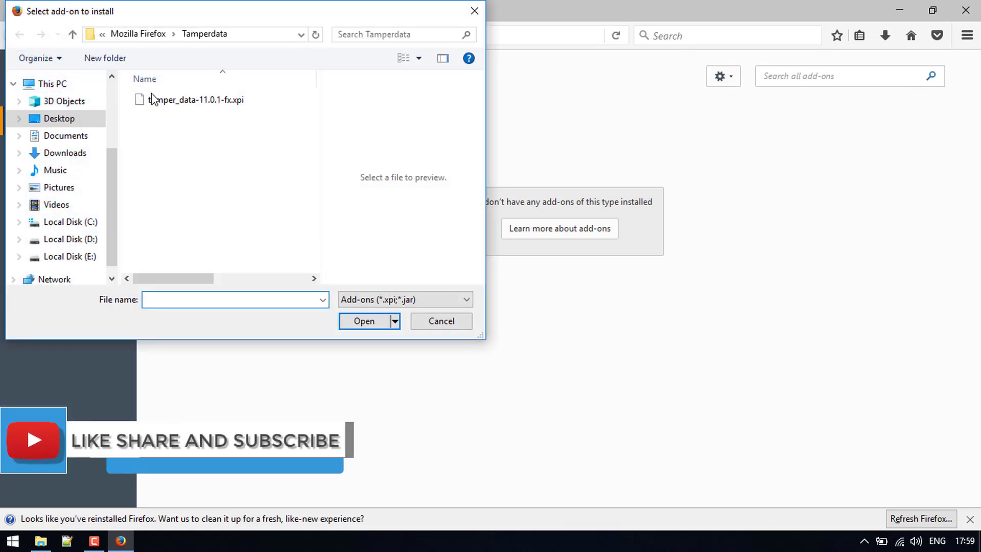
click(148, 33)
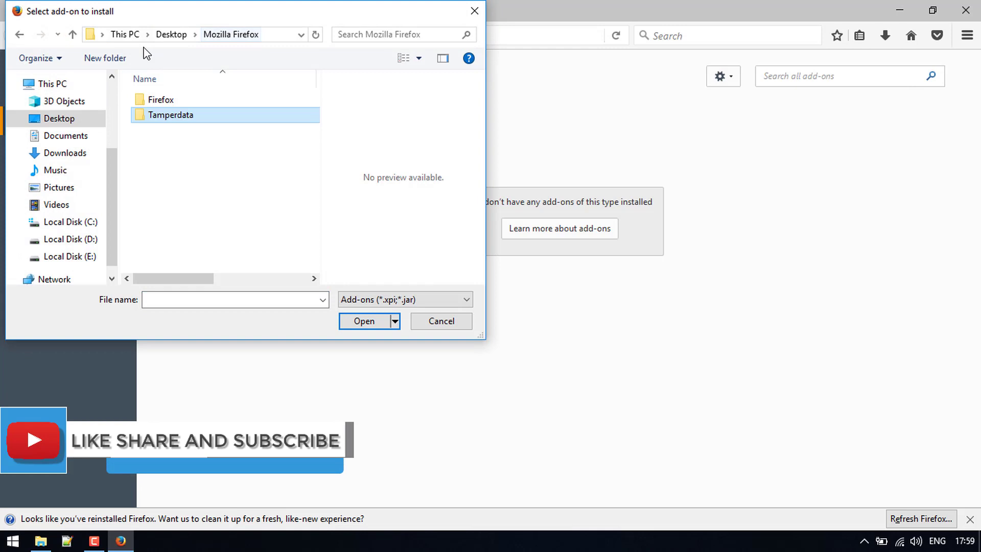
double_click(176, 116)
double_click(173, 105)
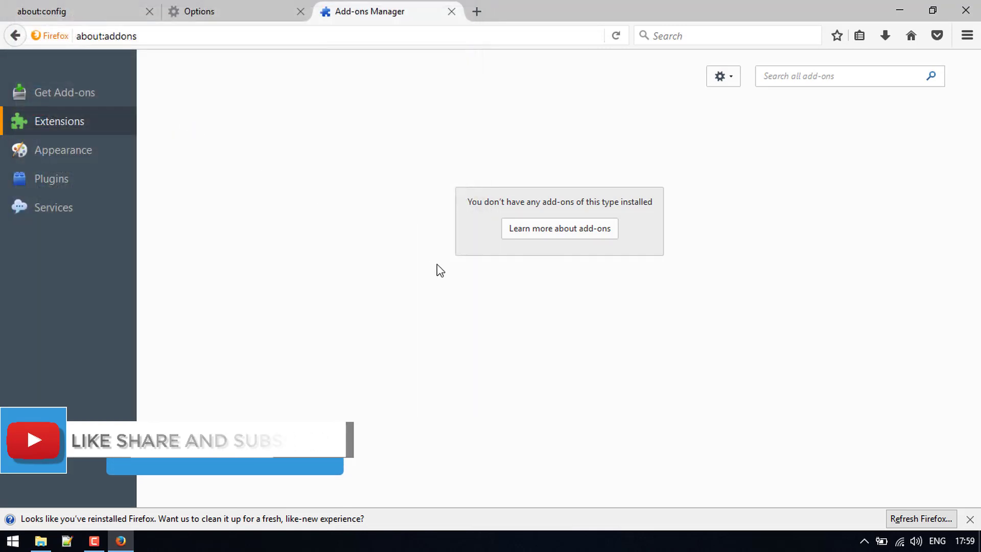
click(307, 146)
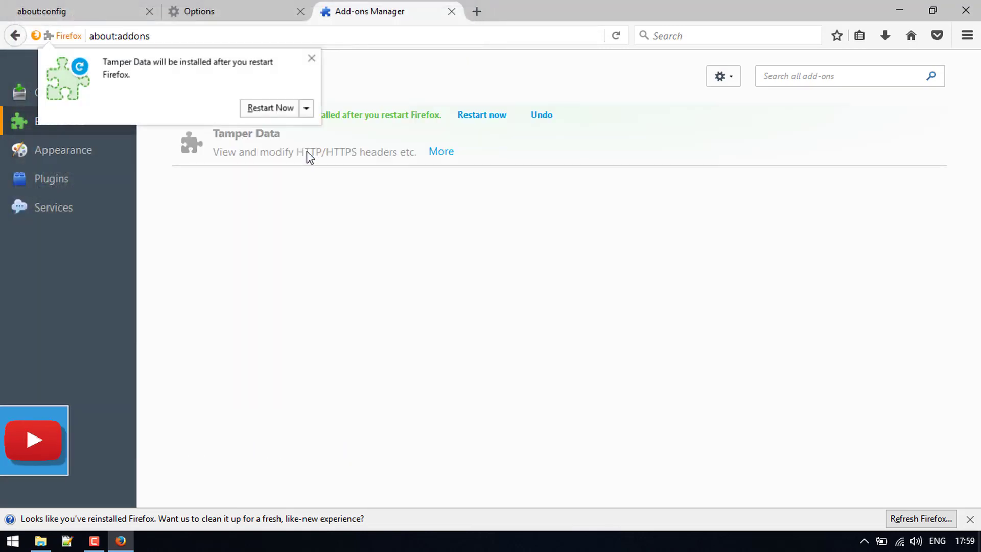
click(271, 108)
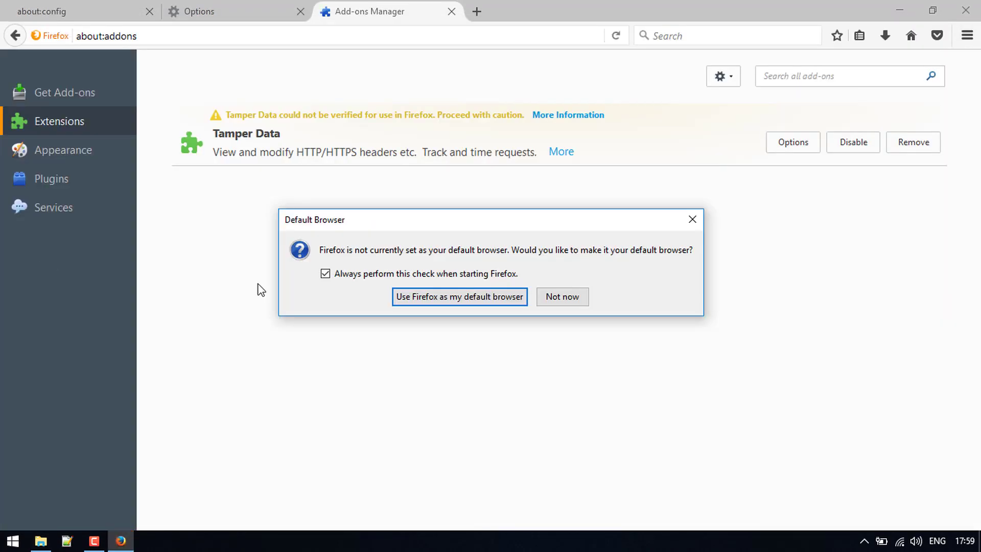
click(563, 300)
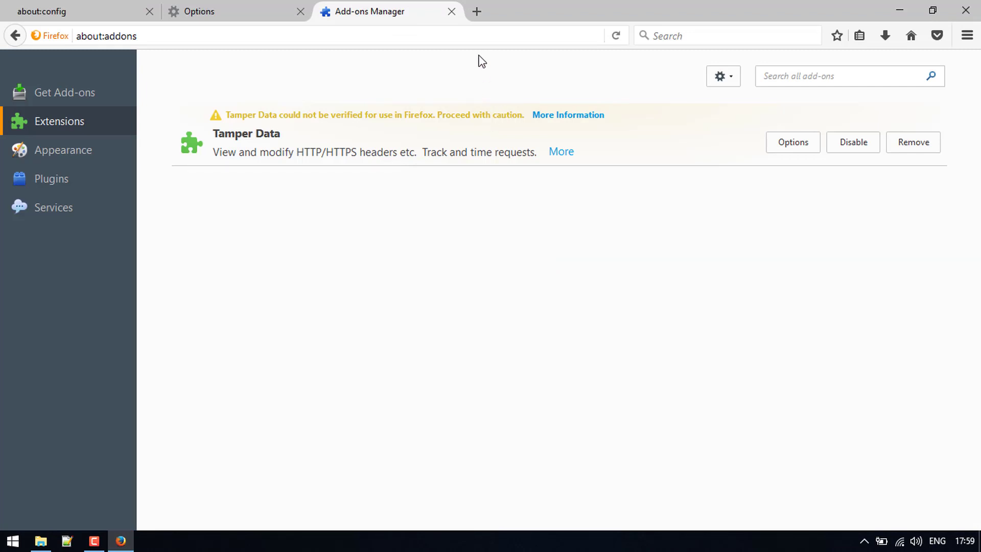
- Load the copied site address in a new tab and go to the site's admin-dashboard page
click(492, 17)
key(ctrl+v)
key(Return)
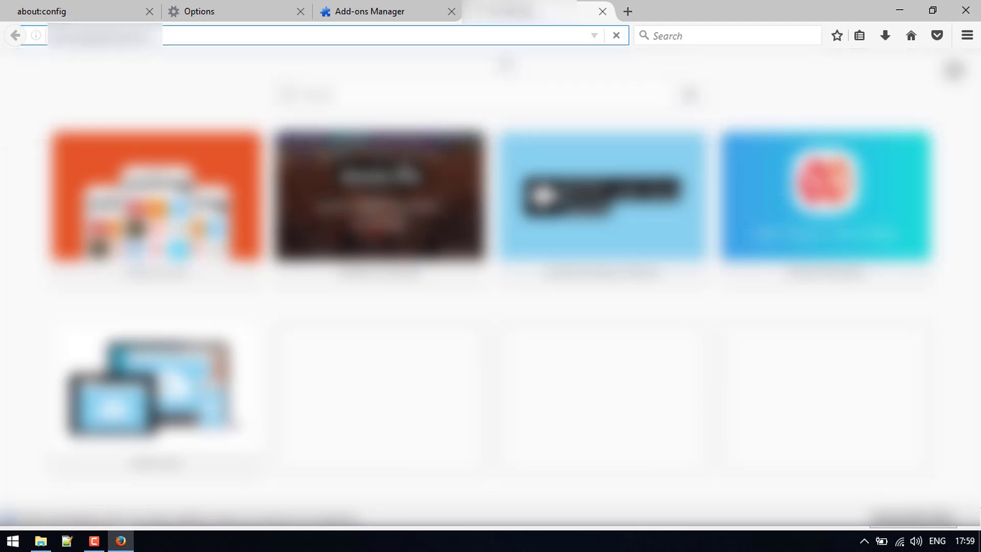
click(317, 36)
click(318, 37)
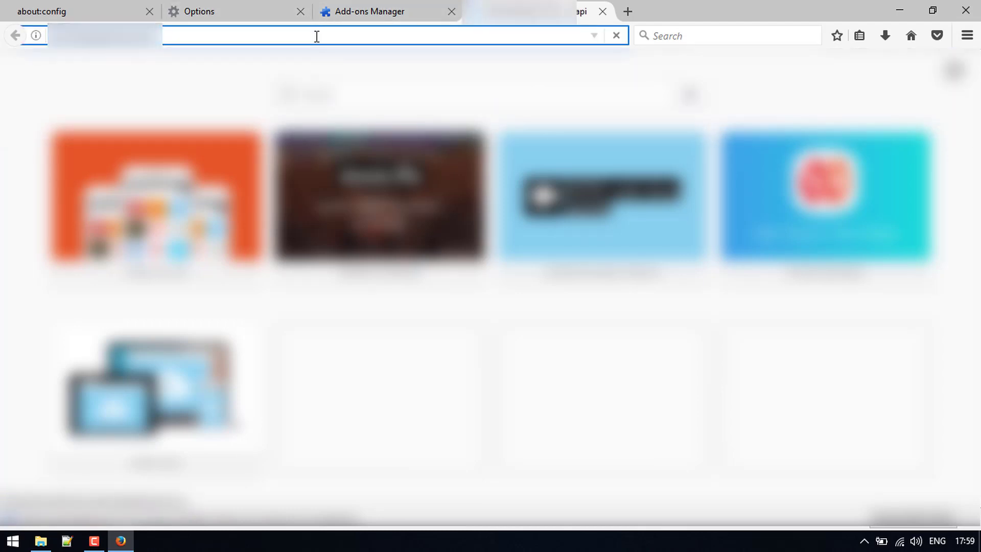
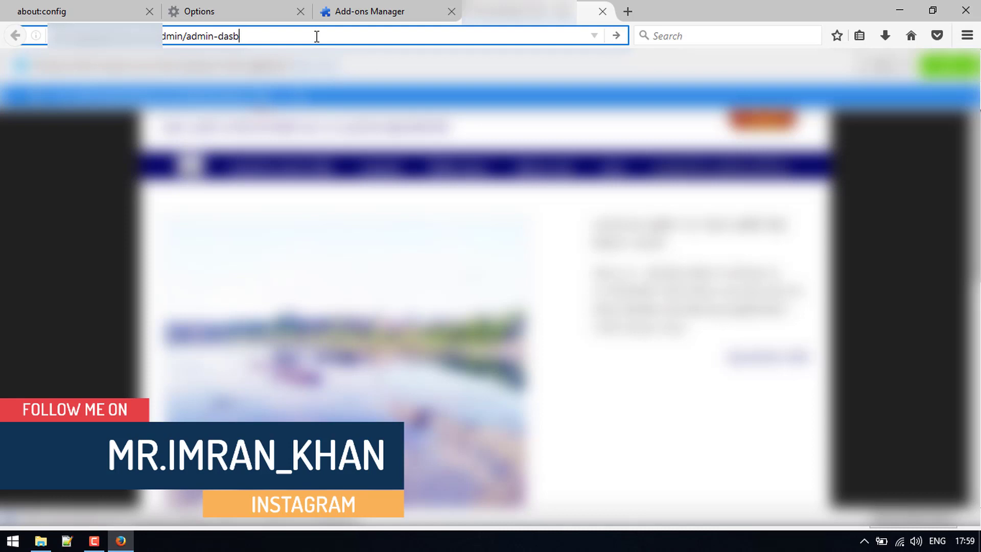
text(-dashboard)
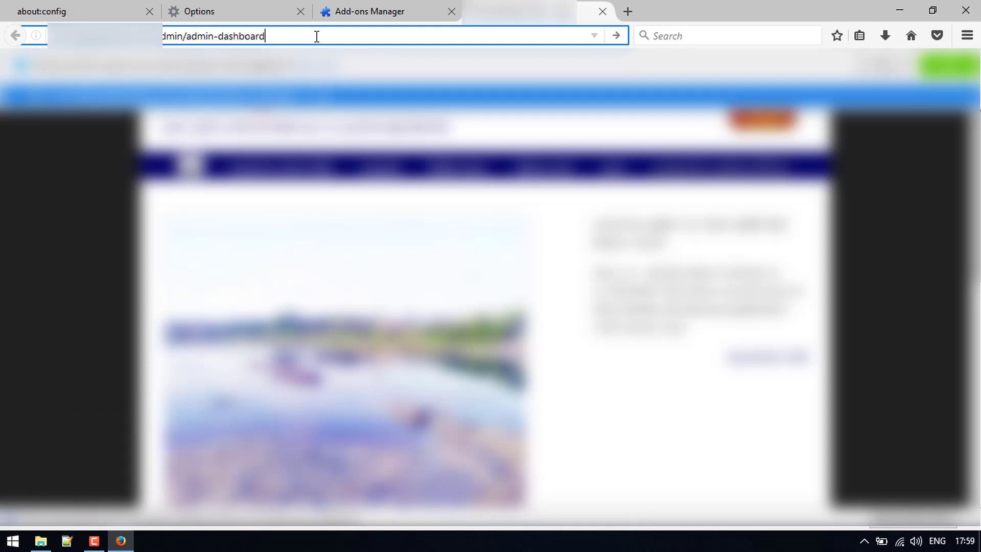
key(Return)
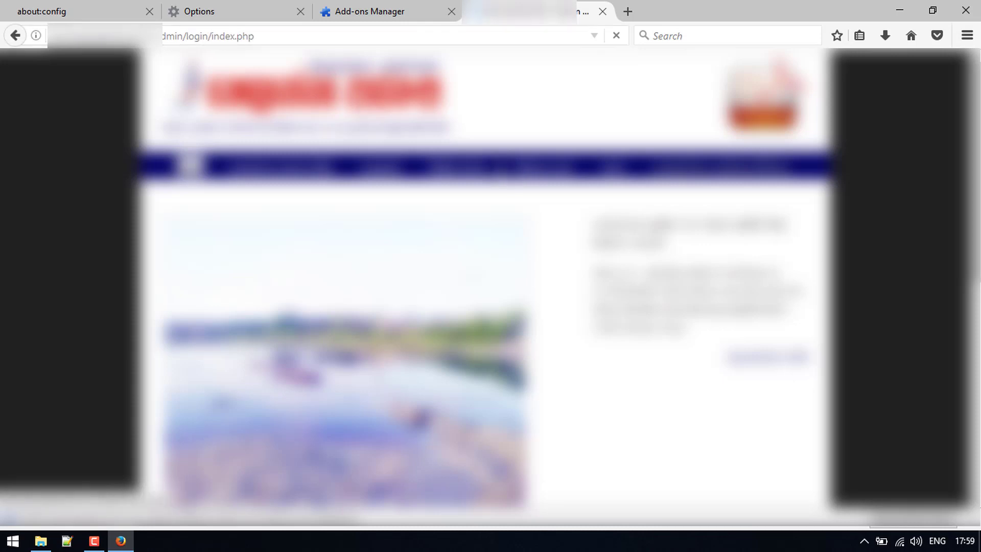